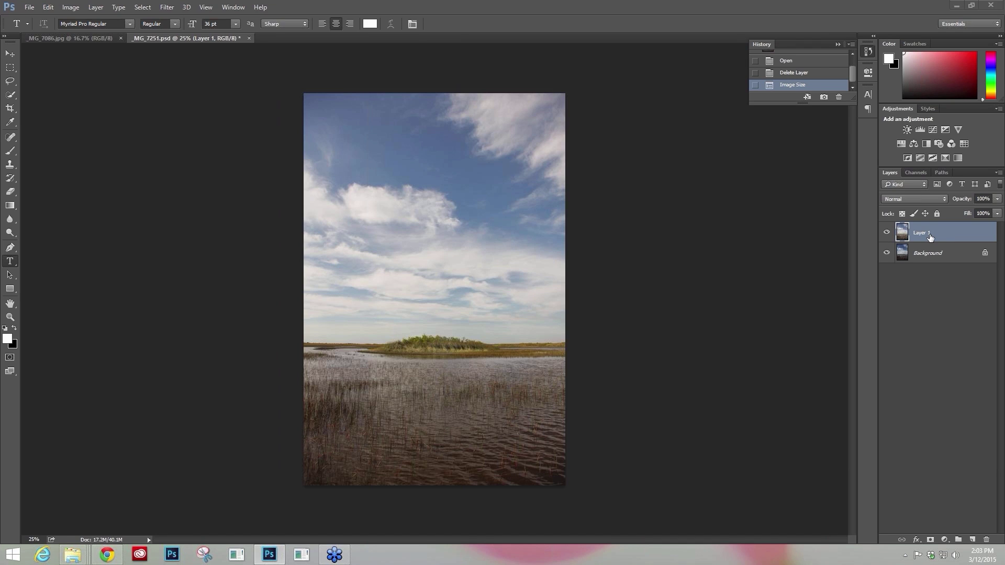
Duplicate Layer 1 with Ctrl+J and launch Topaz B&W Effects 2 from the Filter menu on the copy.
{"action": "key", "text": "ctrl+j"}
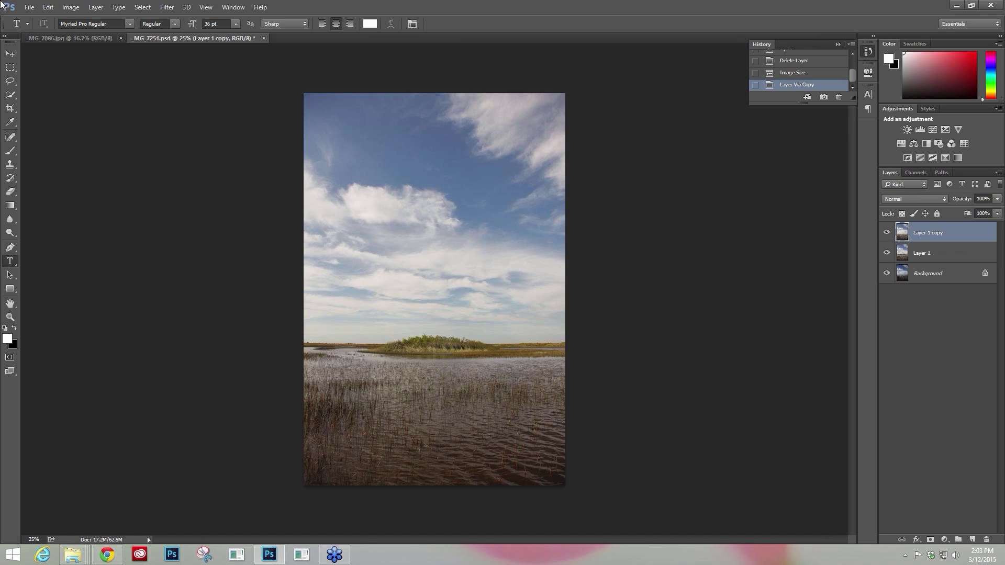
{"action": "left_click", "coordinate": [168, 9]}
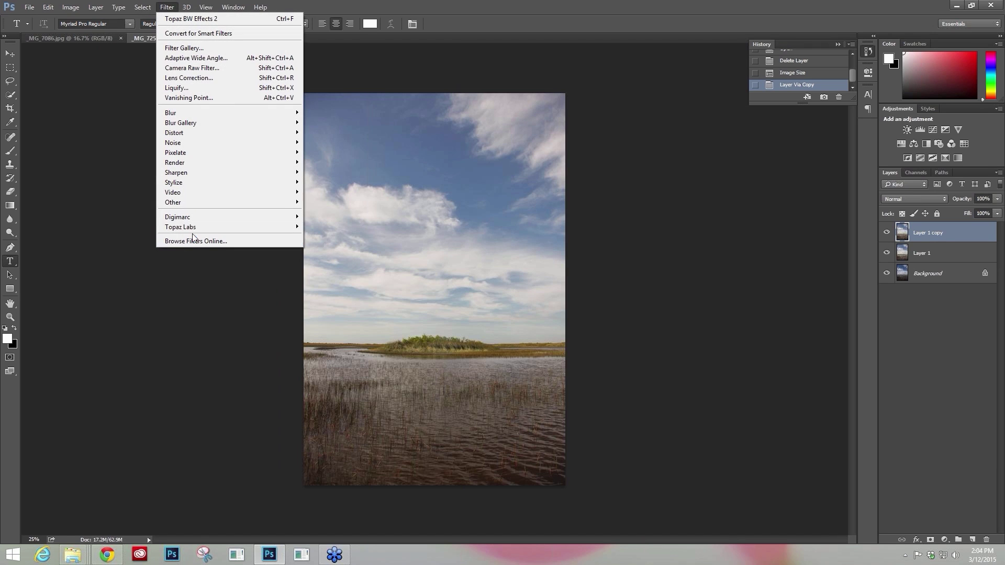
{"action": "mouse_move", "coordinate": [193, 230]}
{"action": "left_click", "coordinate": [337, 236]}
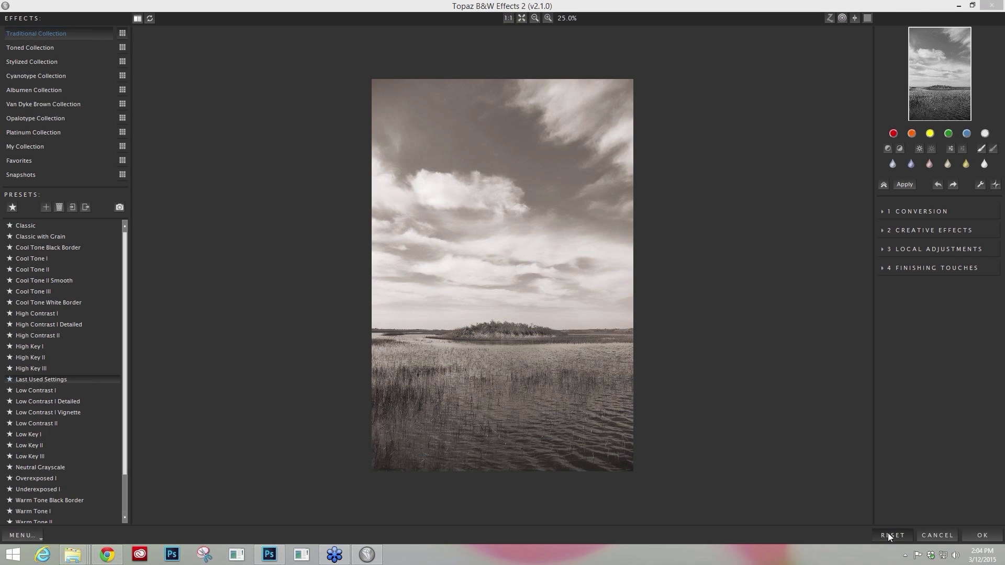
Reset the sepia look to defaults and expand the 1 Conversion section's exposure and colour tools.
{"action": "left_click", "coordinate": [891, 535]}
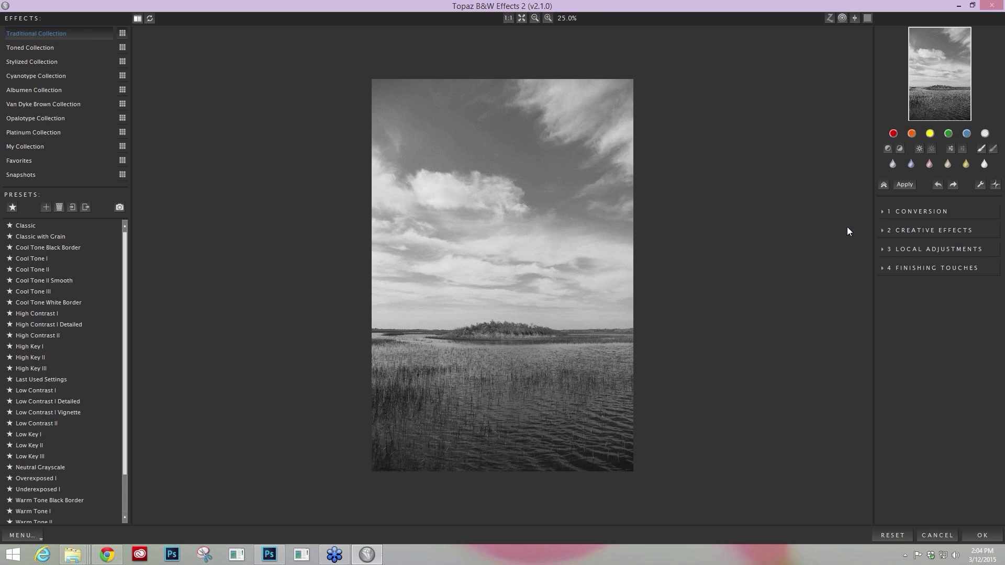
{"action": "left_click", "coordinate": [881, 212]}
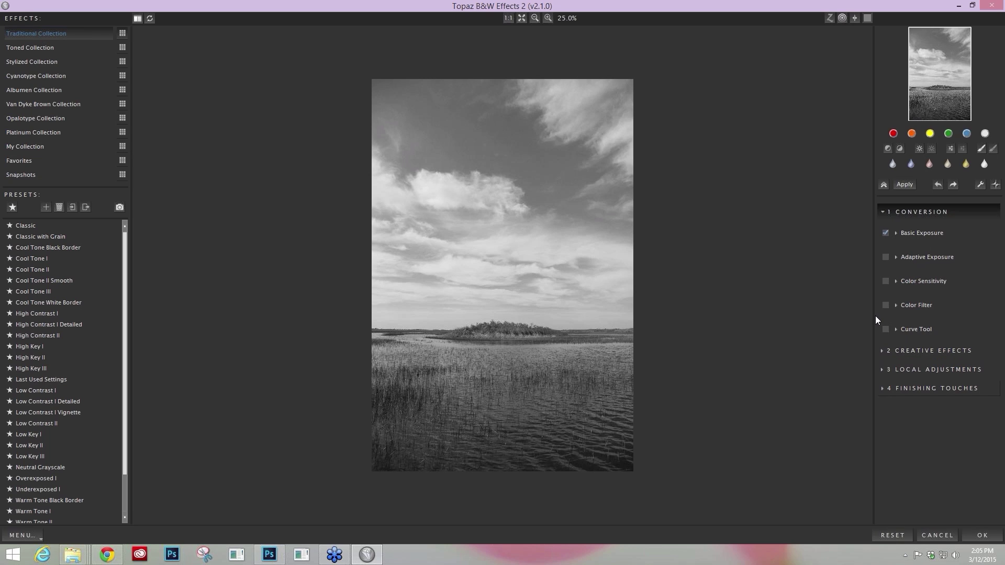
Enable Adaptive Exposure at 0.30 (Regions 8, Detail 1.00), compare it off/on, and expand its sliders.
{"action": "left_click", "coordinate": [886, 257]}
{"action": "left_click", "coordinate": [886, 258]}
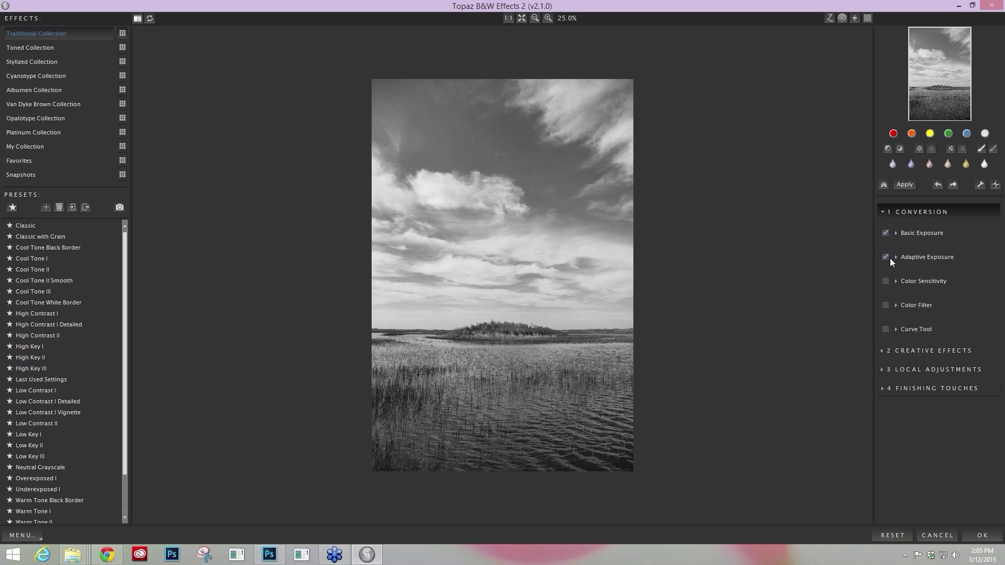
{"action": "left_click", "coordinate": [885, 258]}
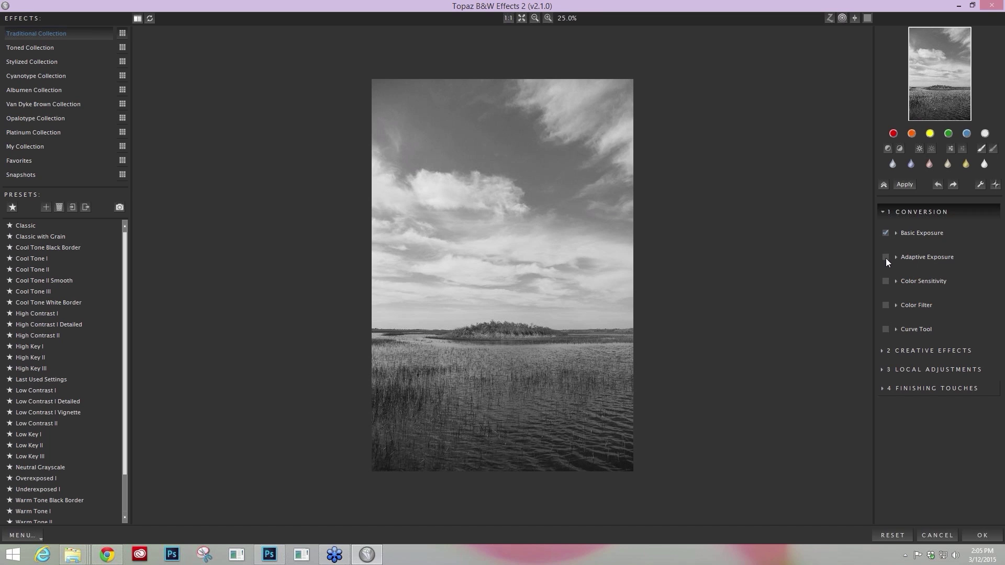
{"action": "left_click", "coordinate": [885, 257]}
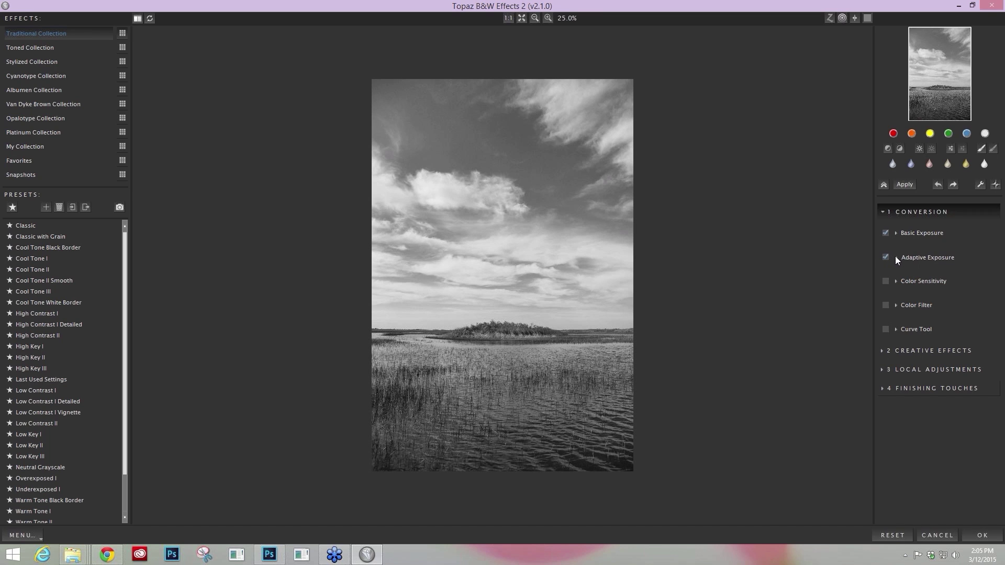
{"action": "left_click", "coordinate": [895, 256]}
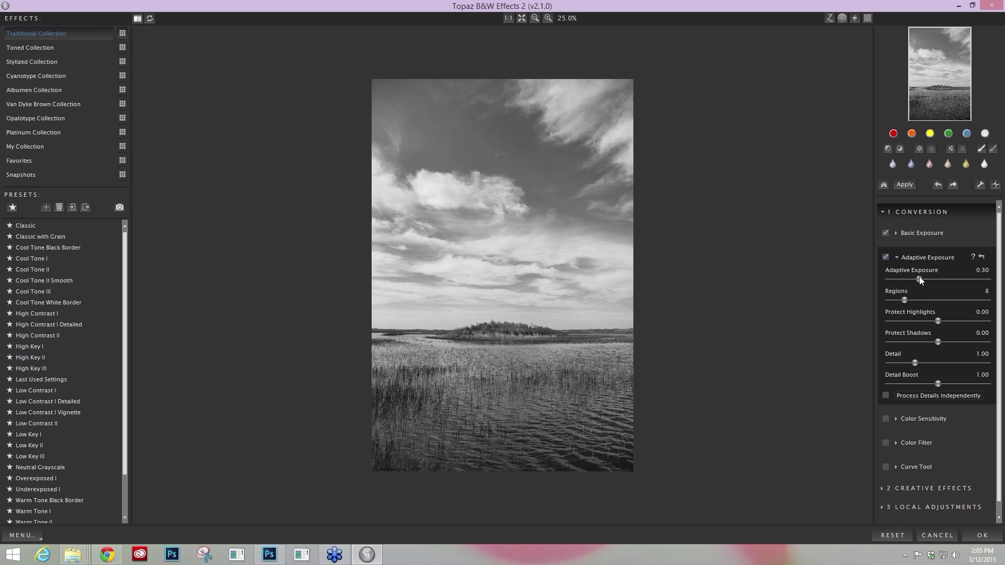
Trial Adaptive Exposure strengths up to 0.57 and varied region counts, ending at 0.19 with 40 regions.
{"action": "left_click_drag", "start_coordinate": [922, 279], "coordinate": [930, 280]}
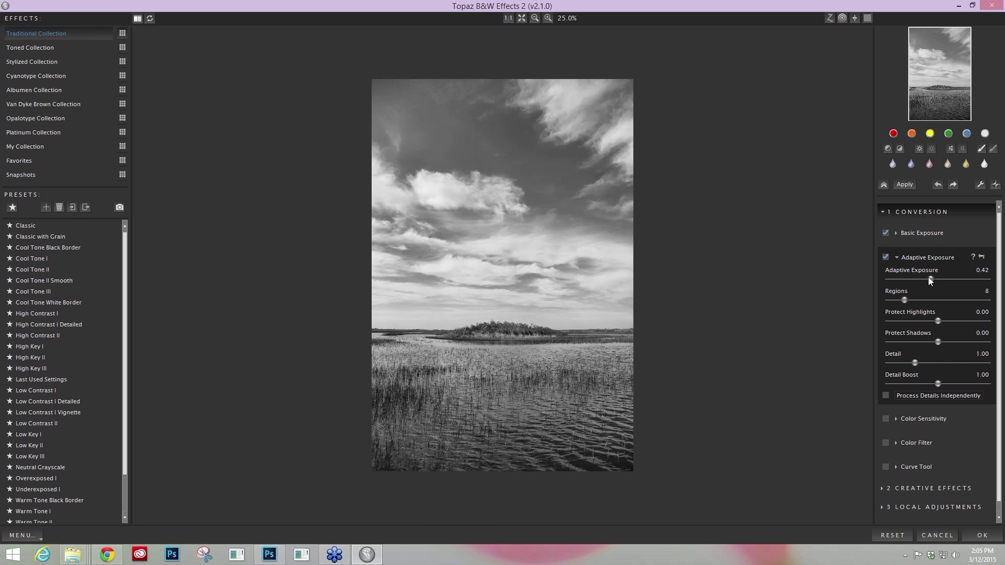
{"action": "left_click_drag", "start_coordinate": [904, 300], "coordinate": [940, 300]}
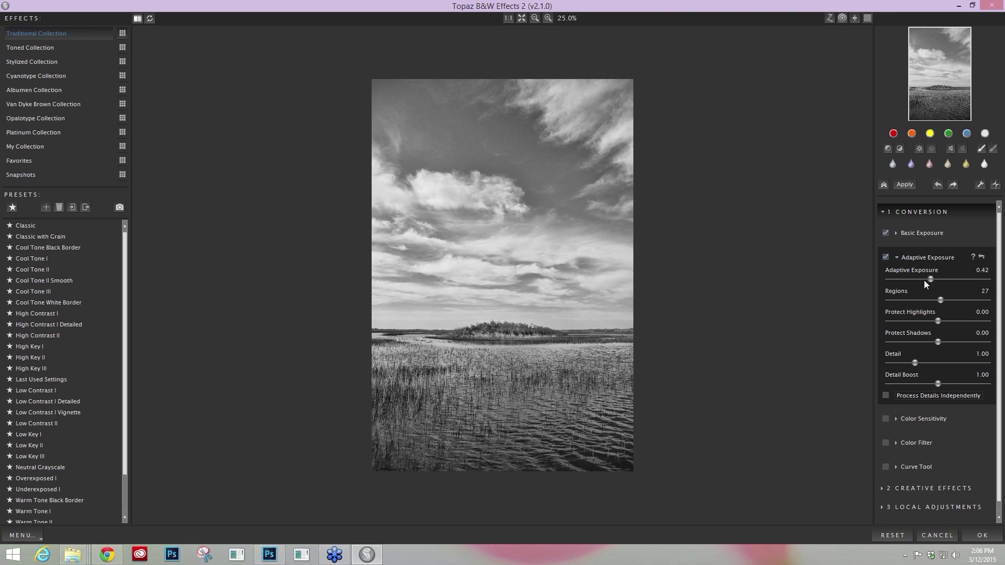
{"action": "left_click_drag", "start_coordinate": [935, 278], "coordinate": [971, 299]}
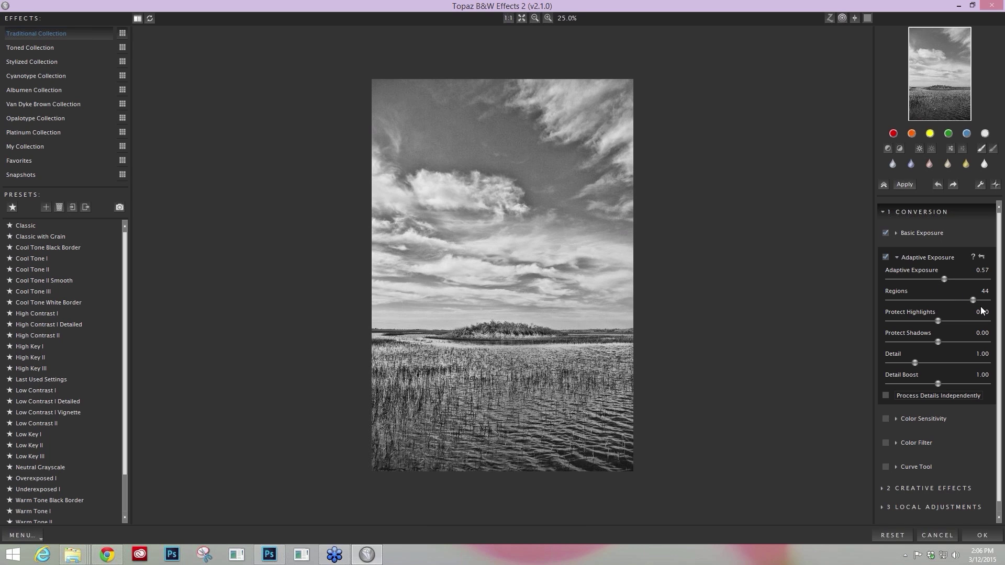
{"action": "mouse_move", "coordinate": [965, 296]}
{"action": "left_mouse_down"}
{"action": "mouse_move", "coordinate": [901, 299]}
{"action": "mouse_move", "coordinate": [964, 300]}
{"action": "left_mouse_up"}
{"action": "left_click", "coordinate": [909, 277]}
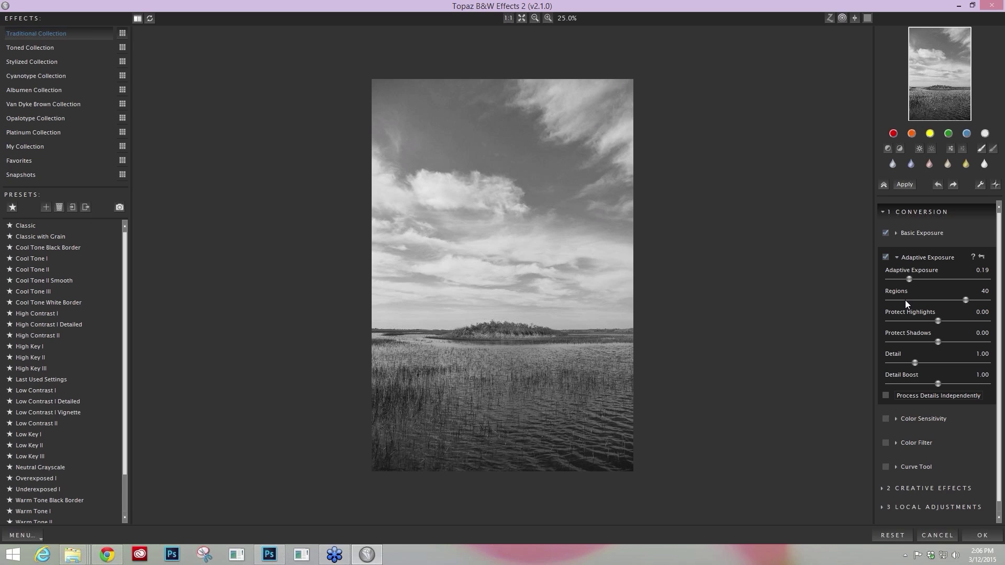
Raise Regions to 44 and fine-tune Adaptive Exposure to 0.21.
{"action": "left_click_drag", "start_coordinate": [965, 301], "coordinate": [973, 301]}
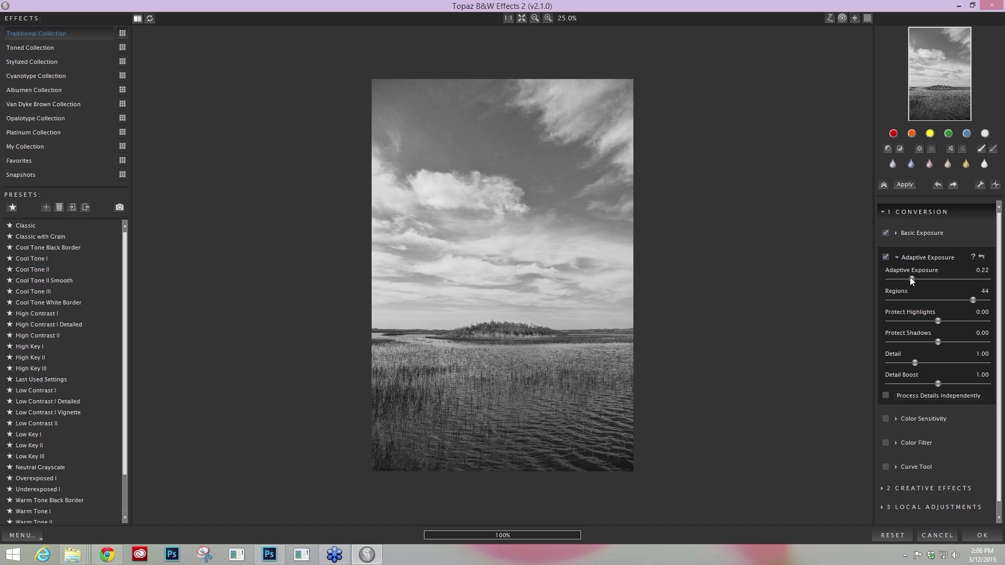
{"action": "left_click_drag", "start_coordinate": [909, 277], "coordinate": [909, 277]}
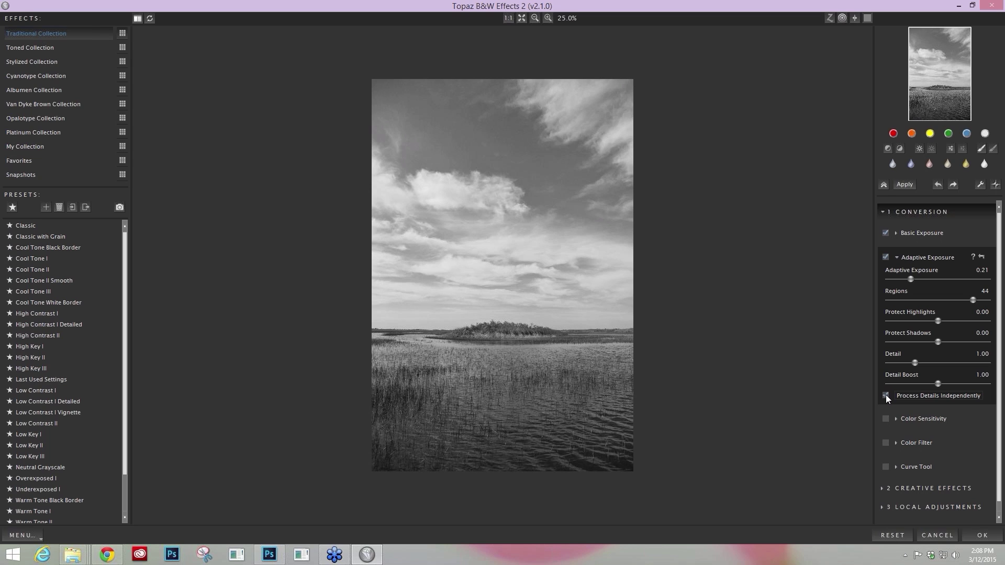
Enable Process Details Independently, with Adaptive Exposure at 0.28 and Detail at 1.33.
{"action": "left_click", "coordinate": [885, 395]}
{"action": "left_click_drag", "start_coordinate": [914, 278], "coordinate": [907, 278]}
{"action": "left_click_drag", "start_coordinate": [914, 363], "coordinate": [917, 364]}
Tune Color Sensitivity to Red 0.53, Yellow 0.11, Cyan -0.14, Blue -0.29, then collapse Conversion.
{"action": "left_click", "coordinate": [898, 257]}
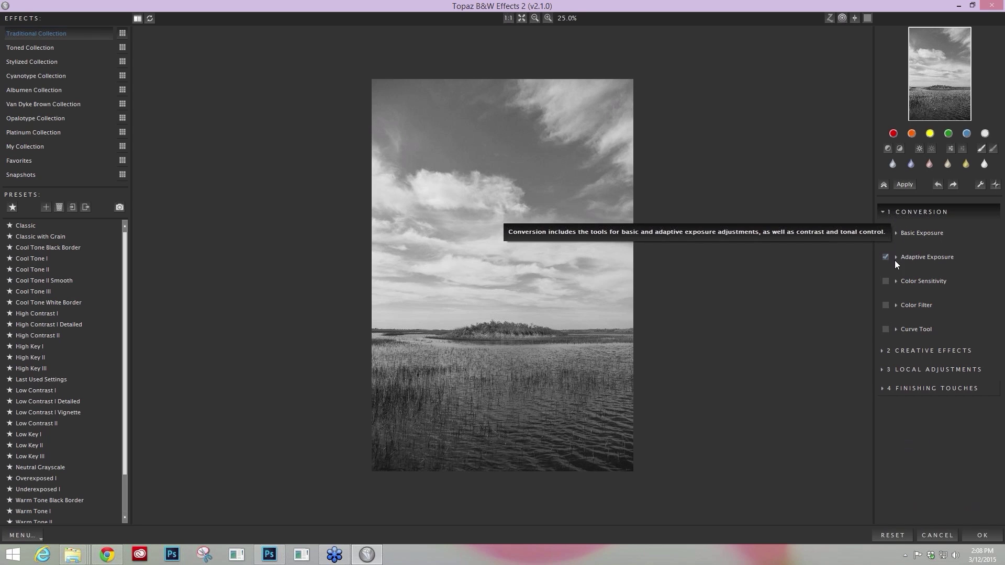
{"action": "left_click", "coordinate": [896, 281]}
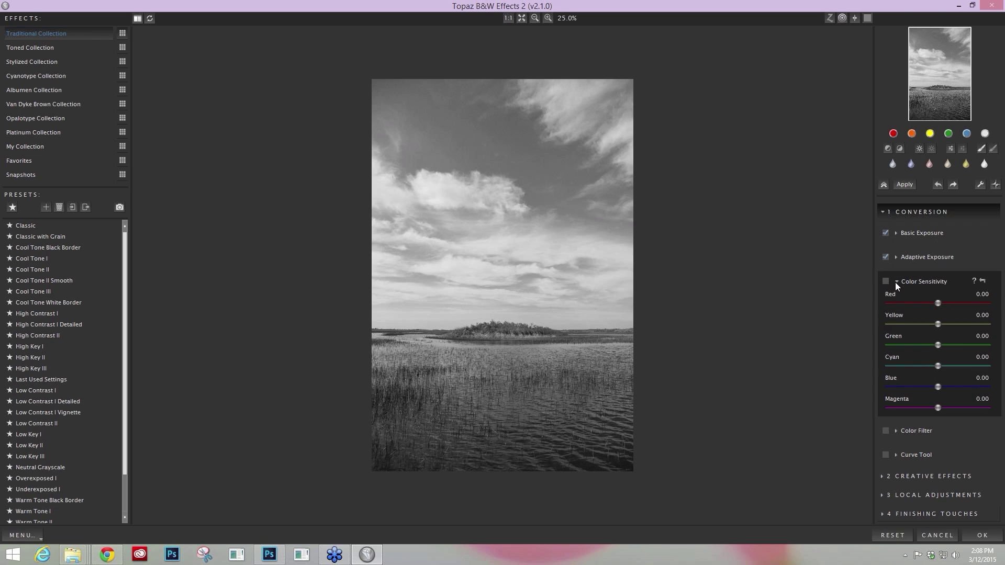
{"action": "left_click", "coordinate": [896, 282]}
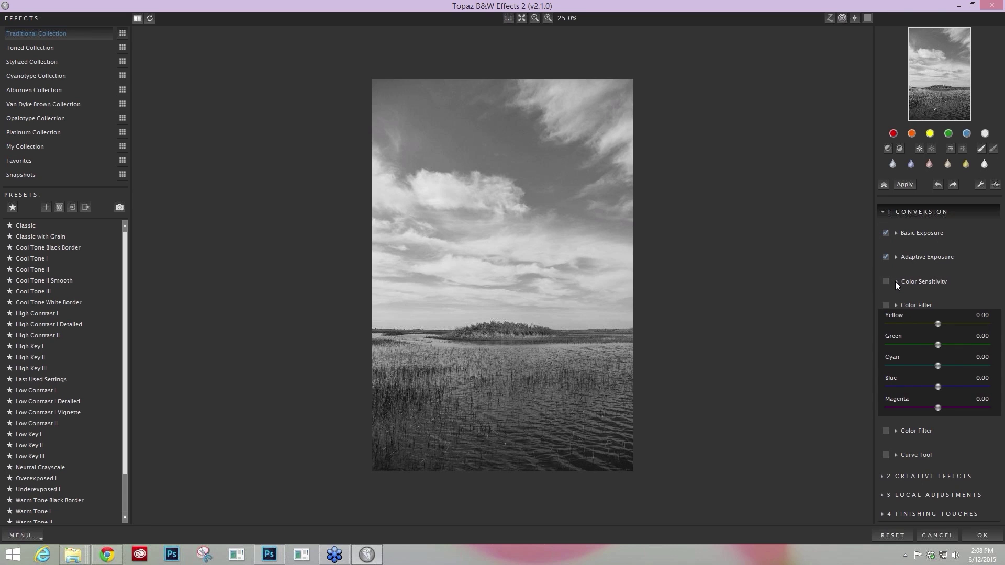
{"action": "left_click", "coordinate": [896, 281]}
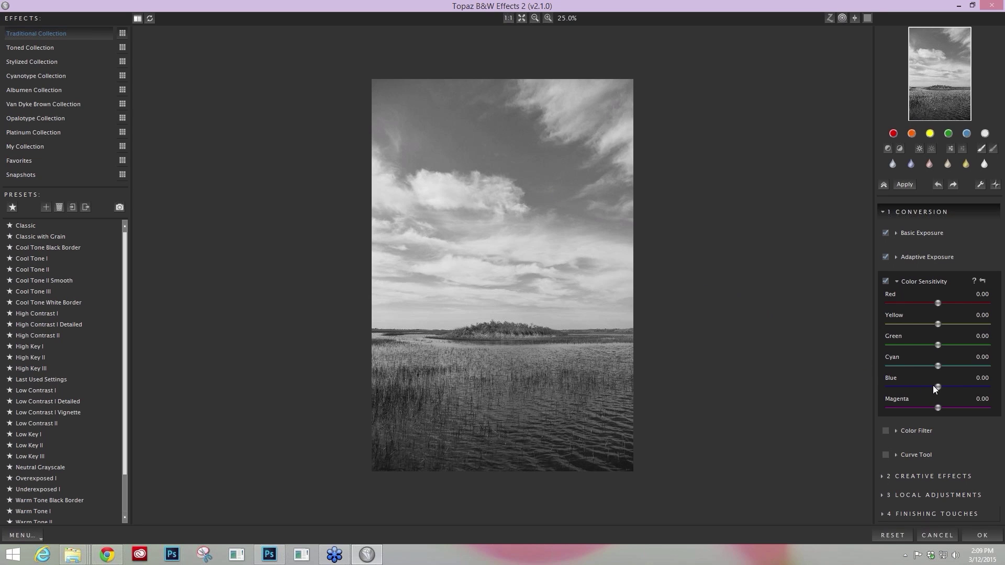
{"action": "mouse_move", "coordinate": [933, 386]}
{"action": "left_mouse_down"}
{"action": "mouse_move", "coordinate": [923, 386]}
{"action": "mouse_move", "coordinate": [932, 369]}
{"action": "left_mouse_up"}
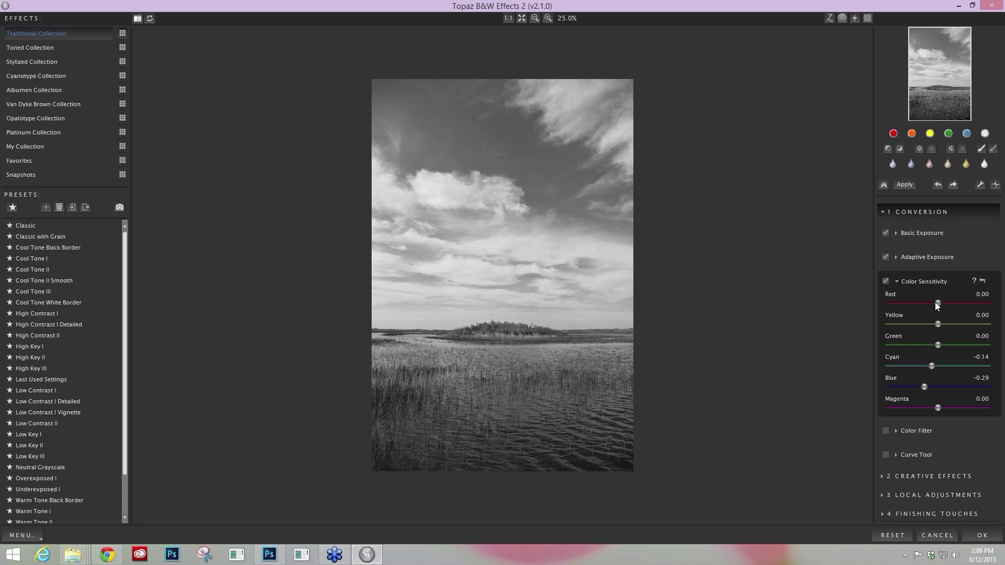
{"action": "left_click_drag", "start_coordinate": [943, 303], "coordinate": [962, 302]}
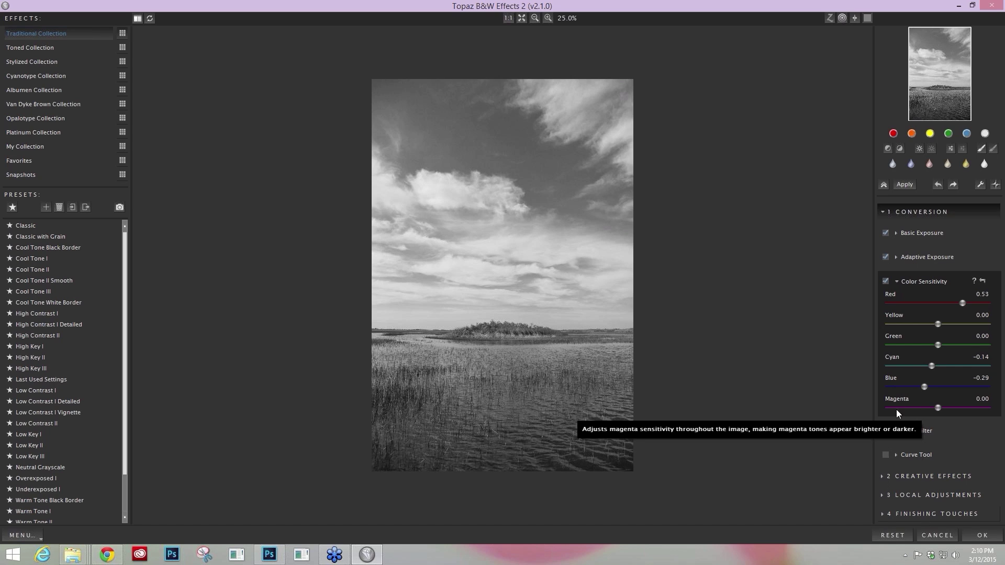
{"action": "mouse_move", "coordinate": [937, 323]}
{"action": "left_mouse_down"}
{"action": "mouse_move", "coordinate": [950, 322]}
{"action": "mouse_move", "coordinate": [938, 324]}
{"action": "left_mouse_up"}
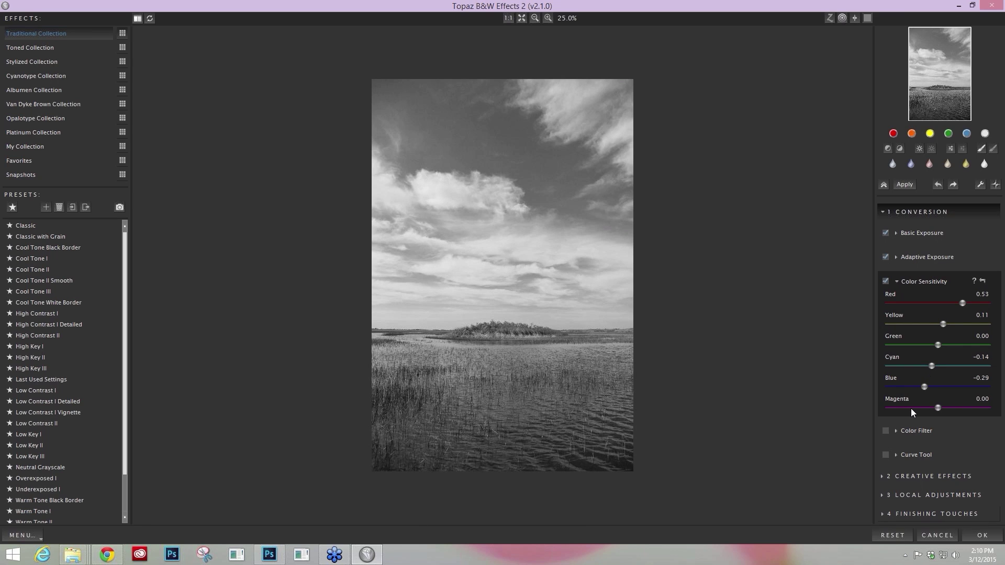
{"action": "left_click", "coordinate": [896, 281]}
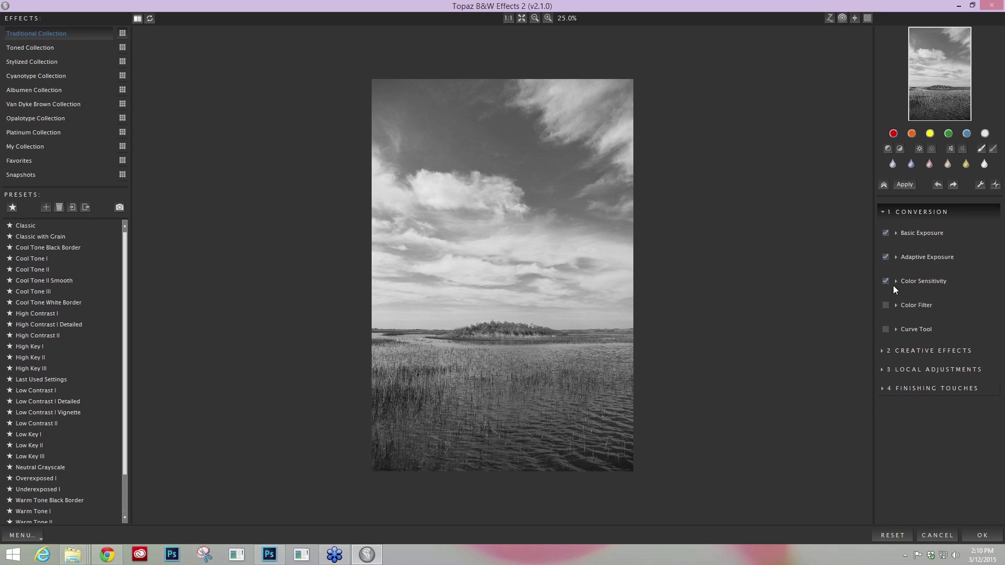
{"action": "left_click", "coordinate": [886, 213]}
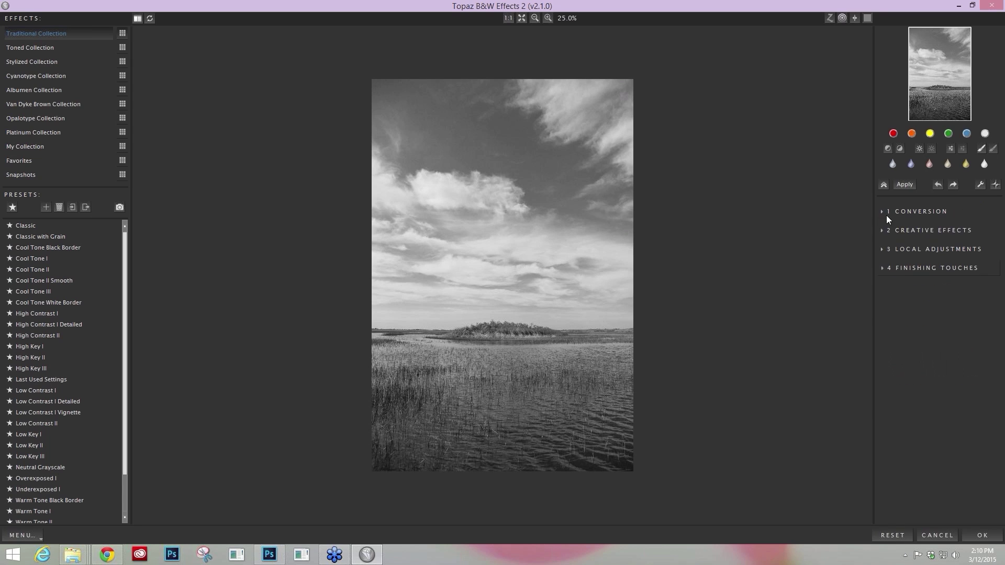
Expand Local Adjustments, zoom the preview to 100% on the island and marsh, and choose the Detail brush.
{"action": "left_click", "coordinate": [884, 249]}
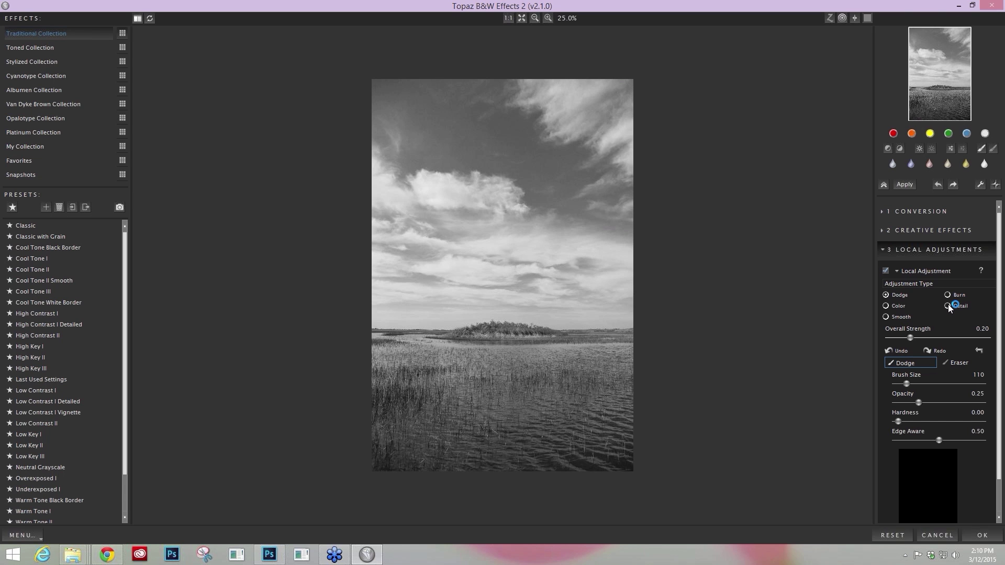
{"action": "key", "text": "ctrl+plus"}
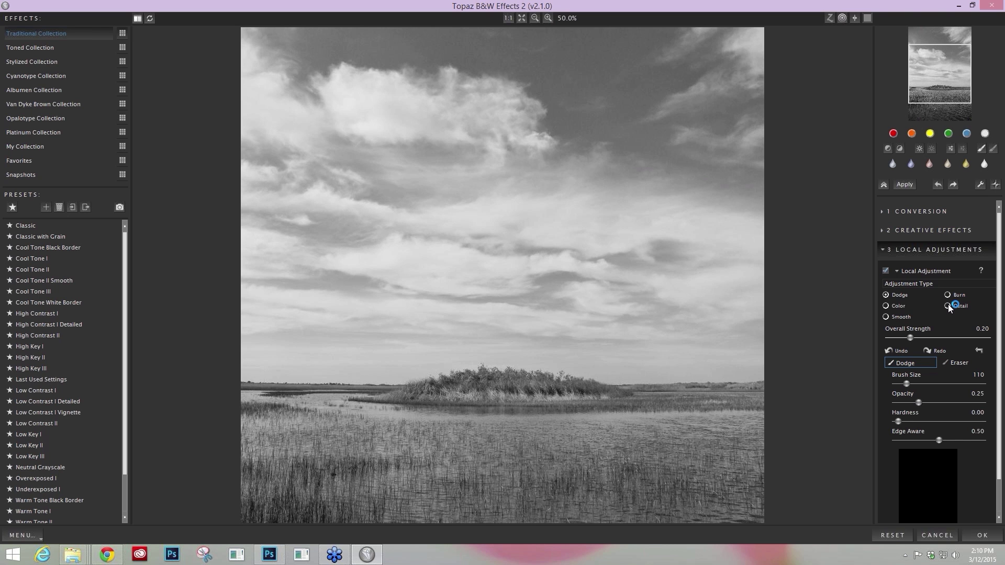
{"action": "key", "text": "ctrl+plus"}
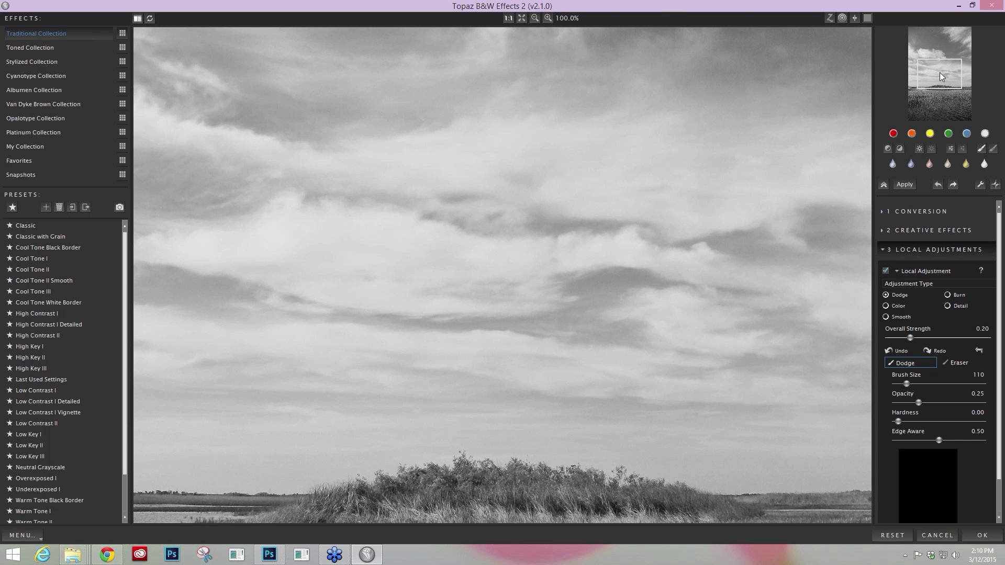
{"action": "left_click_drag", "start_coordinate": [940, 72], "coordinate": [940, 82]}
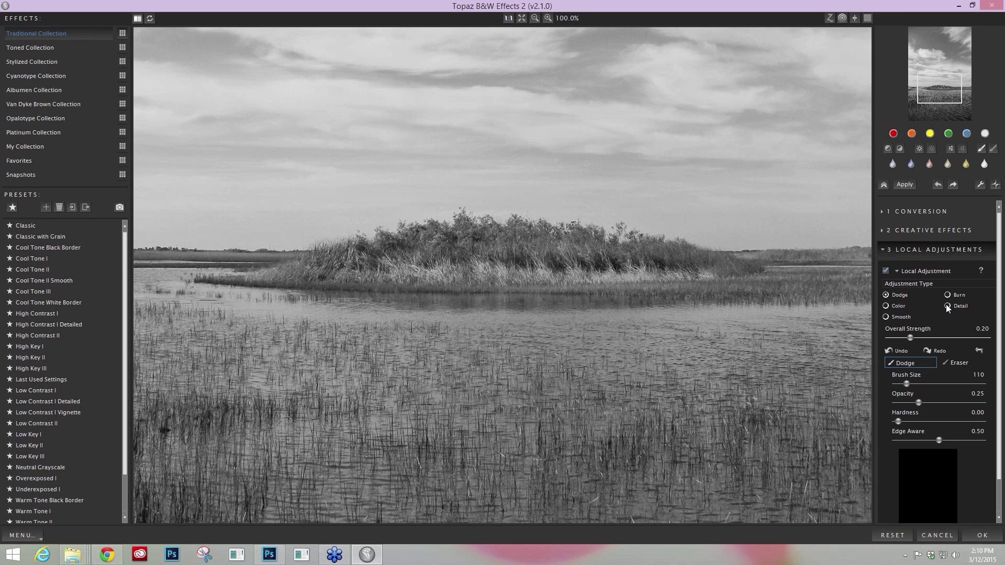
{"action": "left_click", "coordinate": [947, 307]}
Set the Detail brush to opacity 0.73, hardness 0.27 and edge awareness 1.00.
{"action": "left_click_drag", "start_coordinate": [905, 384], "coordinate": [906, 383]}
{"action": "left_click_drag", "start_coordinate": [898, 421], "coordinate": [920, 421]}
{"action": "left_click_drag", "start_coordinate": [944, 440], "coordinate": [979, 441]}
Paint a Detail mask across the grassy island at strength 0.20 with brush size 110.
{"action": "mouse_move", "coordinate": [663, 219]}
{"action": "left_mouse_down"}
{"action": "mouse_move", "coordinate": [702, 261]}
{"action": "mouse_move", "coordinate": [554, 250]}
{"action": "mouse_move", "coordinate": [729, 262]}
{"action": "mouse_move", "coordinate": [651, 251]}
{"action": "mouse_move", "coordinate": [640, 239]}
{"action": "mouse_move", "coordinate": [629, 258]}
{"action": "mouse_move", "coordinate": [614, 244]}
{"action": "mouse_move", "coordinate": [539, 228]}
{"action": "mouse_move", "coordinate": [460, 227]}
{"action": "mouse_move", "coordinate": [439, 248]}
{"action": "mouse_move", "coordinate": [404, 238]}
{"action": "mouse_move", "coordinate": [270, 276]}
{"action": "mouse_move", "coordinate": [687, 282]}
{"action": "mouse_move", "coordinate": [739, 272]}
{"action": "mouse_move", "coordinate": [426, 246]}
{"action": "mouse_move", "coordinate": [581, 248]}
{"action": "mouse_move", "coordinate": [535, 250]}
{"action": "mouse_move", "coordinate": [616, 260]}
{"action": "mouse_move", "coordinate": [710, 254]}
{"action": "mouse_move", "coordinate": [742, 265]}
{"action": "left_mouse_up"}
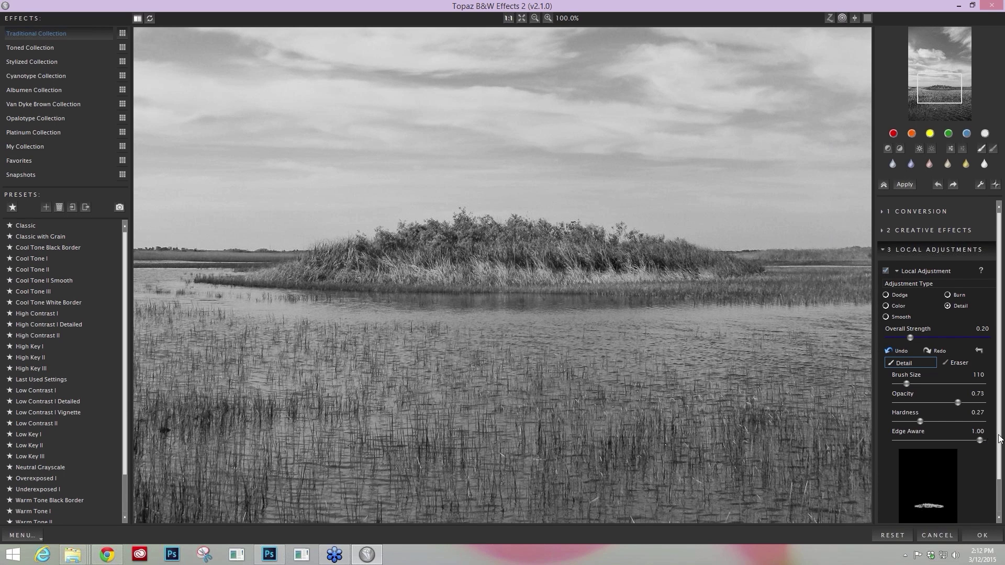
{"action": "scroll", "coordinate": [951, 487], "scroll_direction": "down", "scroll_amount": 2}
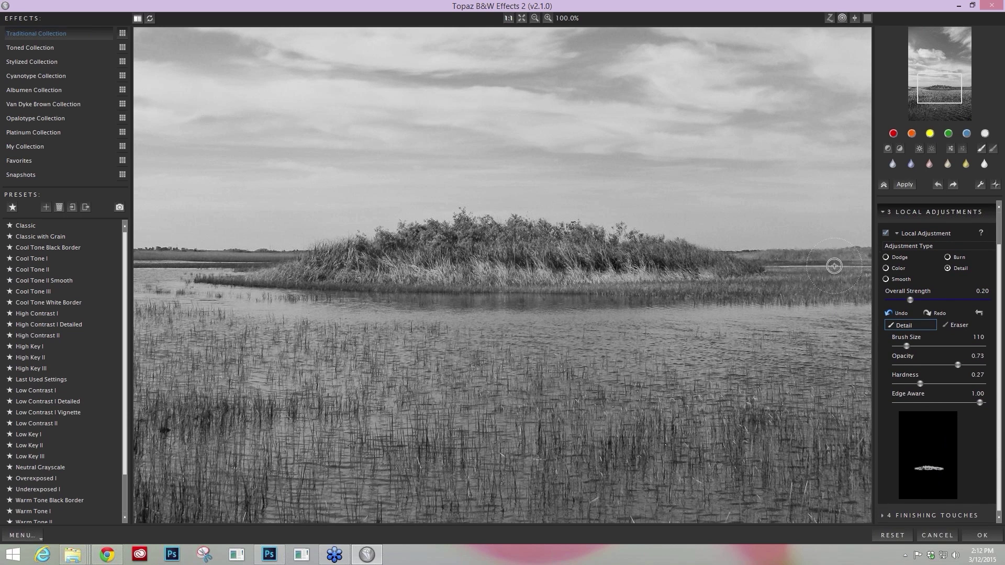
Toggle the island's Detail adjustment to compare, then collapse Local Adjustments.
{"action": "left_click", "coordinate": [885, 232]}
{"action": "left_click", "coordinate": [884, 212]}
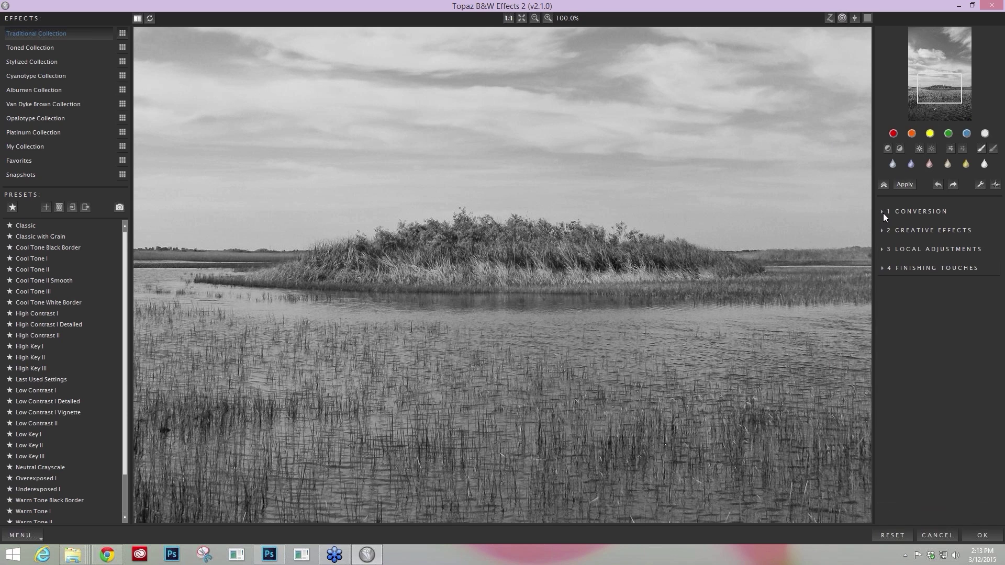
Enable Quad Tone under Finishing Touches for brown toning, with regions at 0, 100, 180 and 255.
{"action": "left_click", "coordinate": [884, 267]}
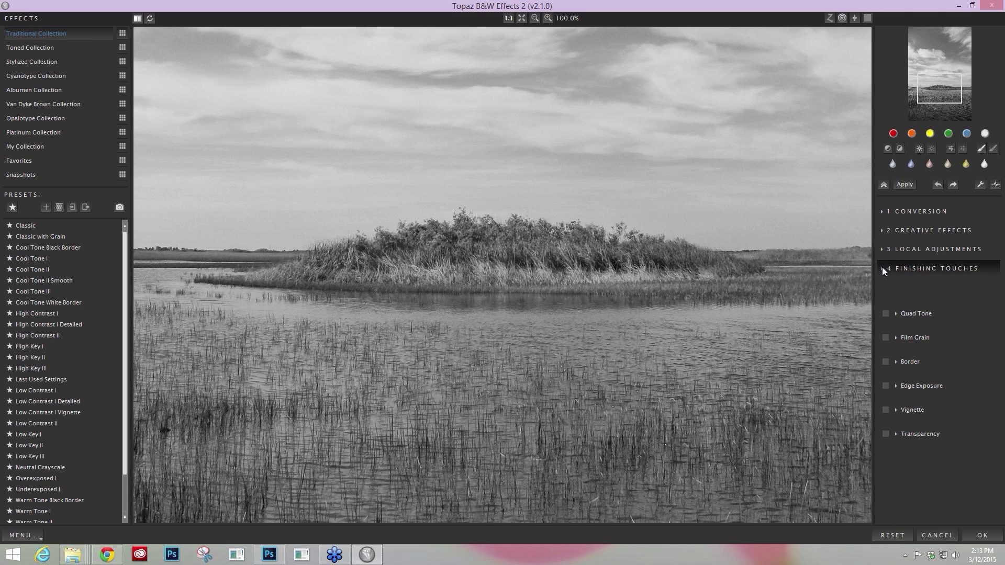
{"action": "left_click", "coordinate": [896, 314]}
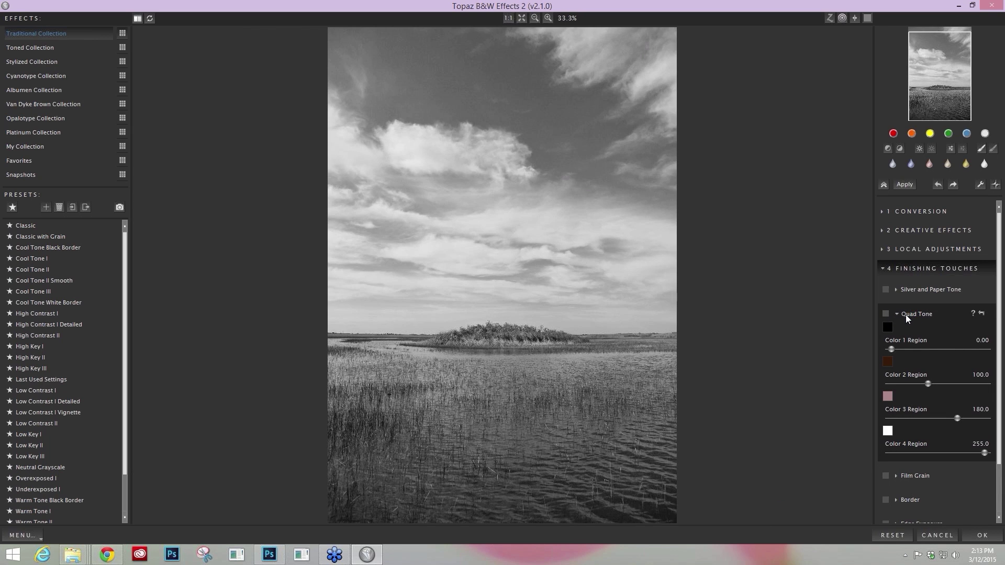
{"action": "left_click", "coordinate": [885, 314]}
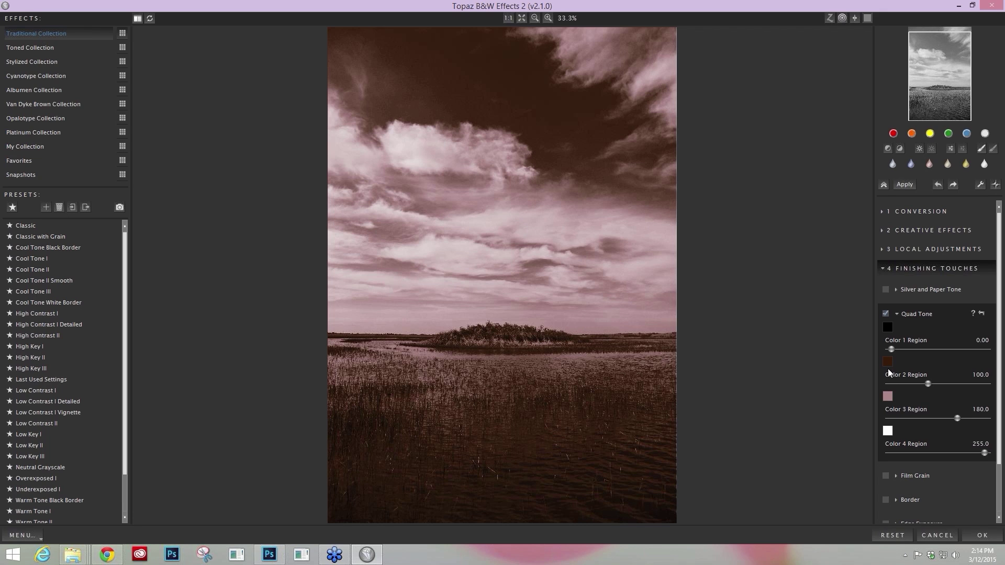
Set Quad Tone Color 1 to a dark brown and Color 2 to dark grey (RGB 54, 52, 50).
{"action": "left_click", "coordinate": [888, 327]}
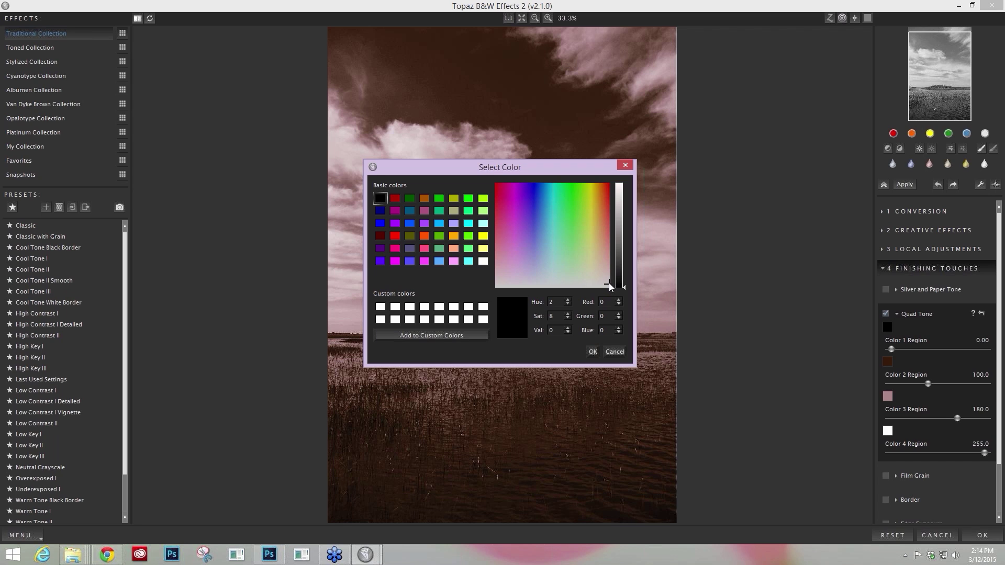
{"action": "left_click_drag", "start_coordinate": [608, 283], "coordinate": [600, 187]}
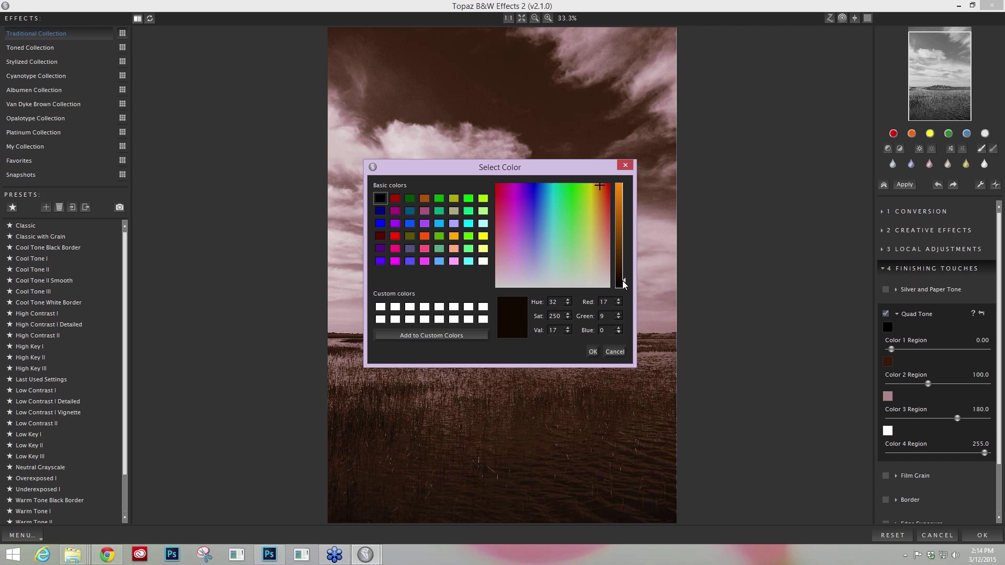
{"action": "left_click", "coordinate": [592, 352]}
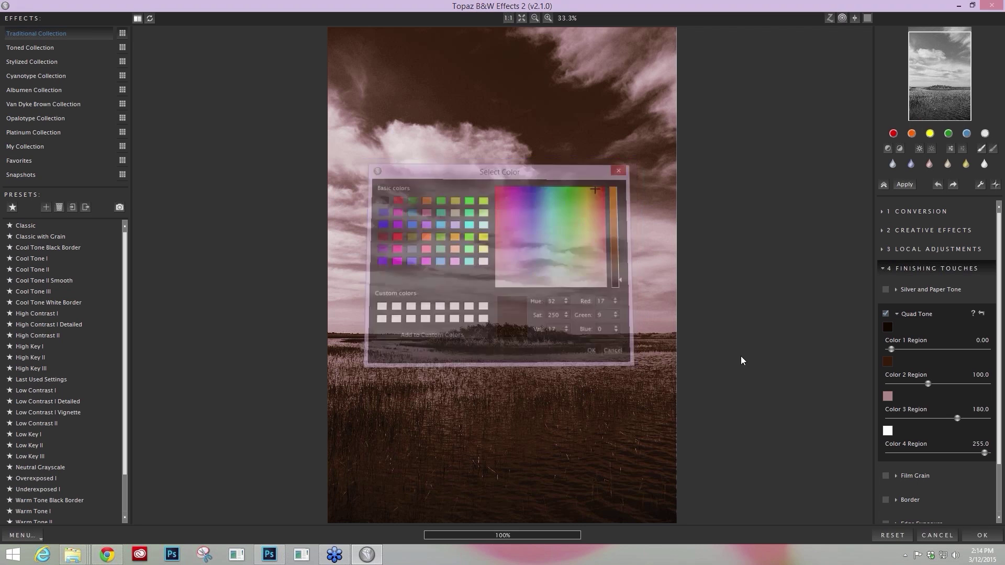
{"action": "left_click", "coordinate": [887, 361]}
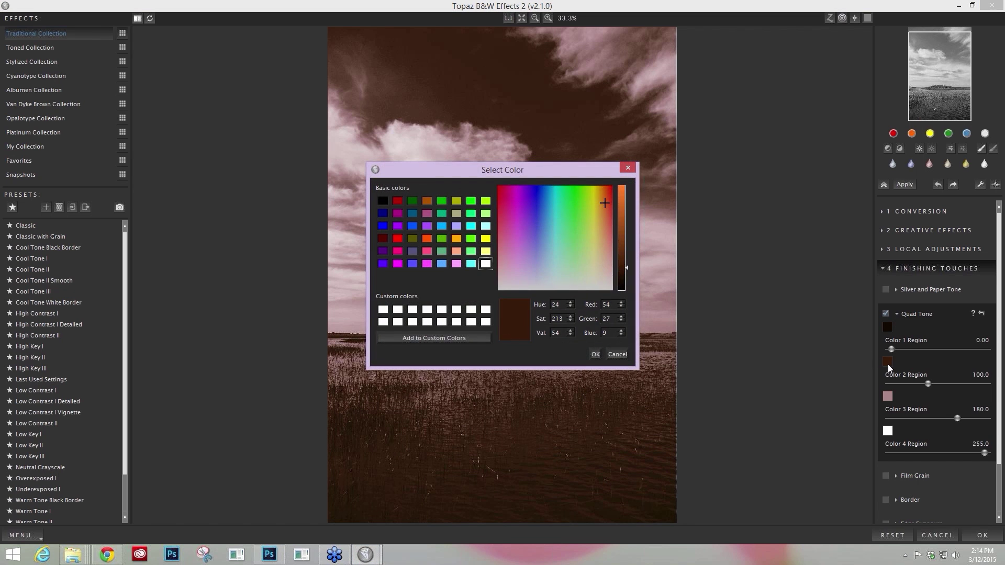
{"action": "left_click_drag", "start_coordinate": [604, 203], "coordinate": [601, 282]}
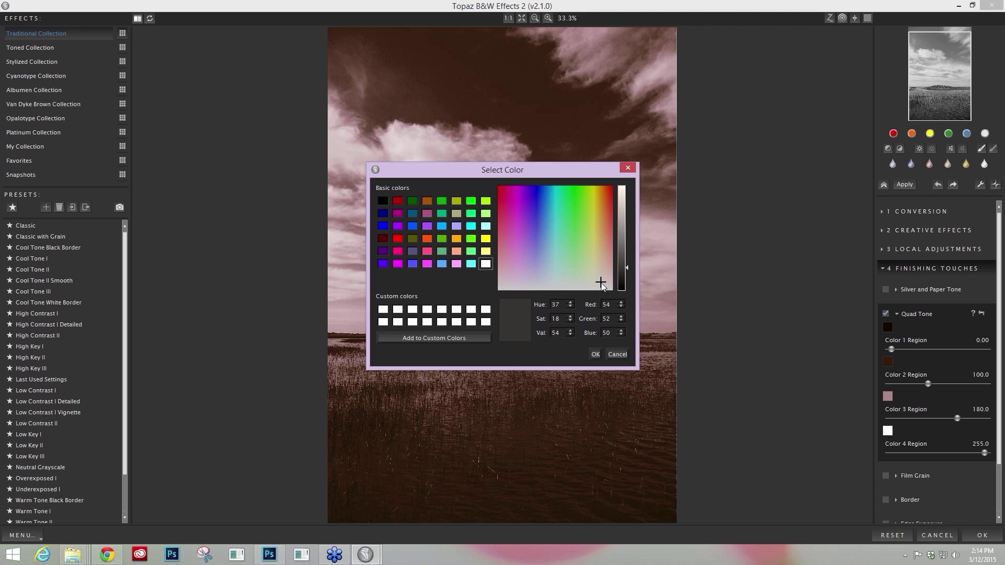
{"action": "left_click", "coordinate": [595, 354]}
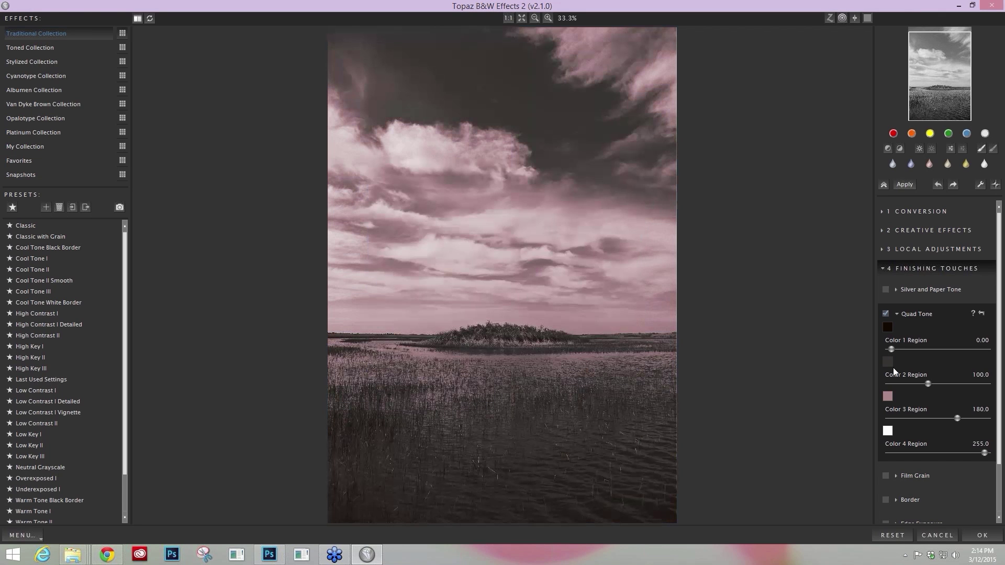
Recolour Quad Tone Color 3 to a grey-tan and Color 4 to a light cream.
{"action": "left_click", "coordinate": [888, 396]}
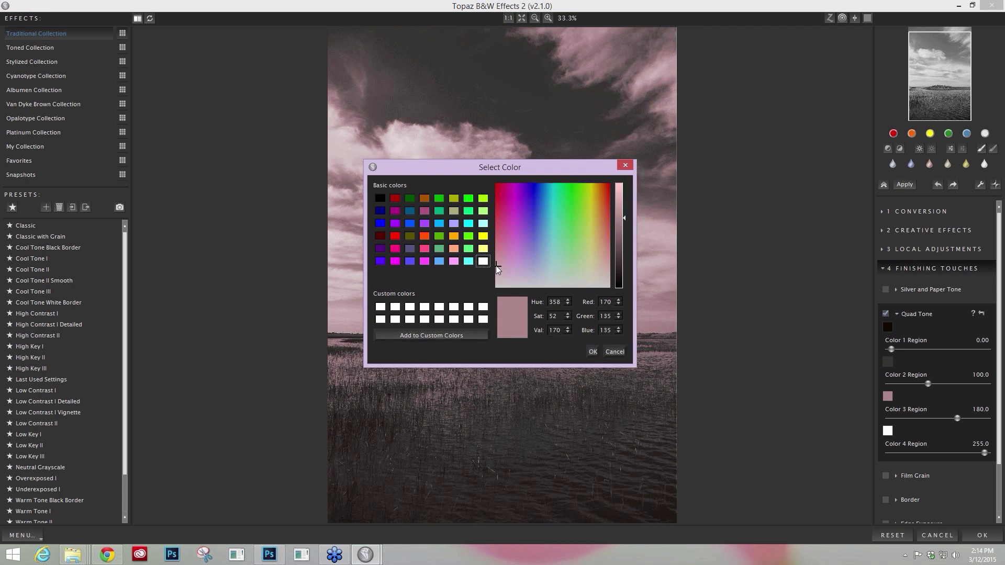
{"action": "left_click_drag", "start_coordinate": [497, 266], "coordinate": [596, 277]}
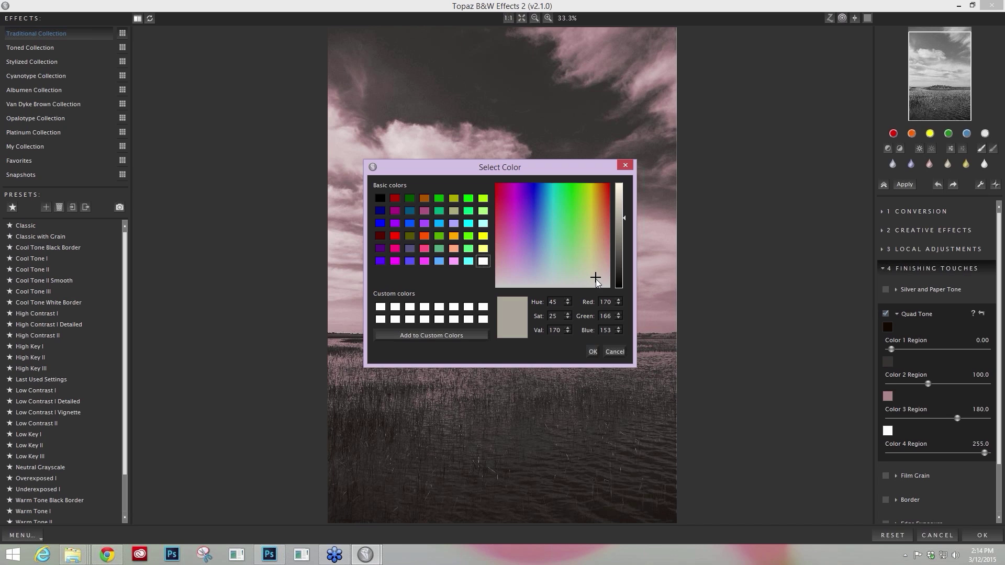
{"action": "left_click", "coordinate": [595, 351]}
{"action": "left_click", "coordinate": [887, 430]}
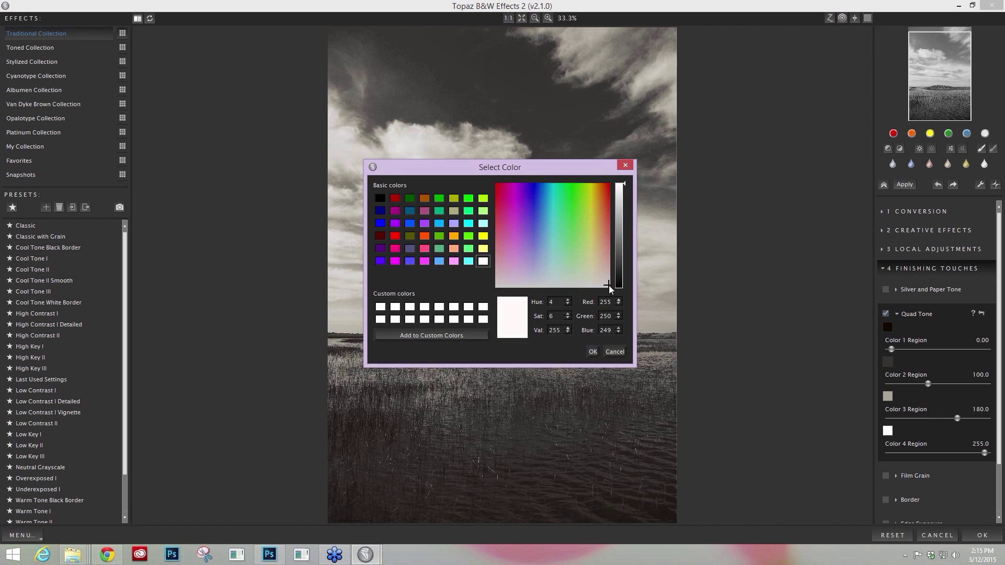
{"action": "left_click_drag", "start_coordinate": [608, 285], "coordinate": [588, 280]}
{"action": "left_click", "coordinate": [593, 351]}
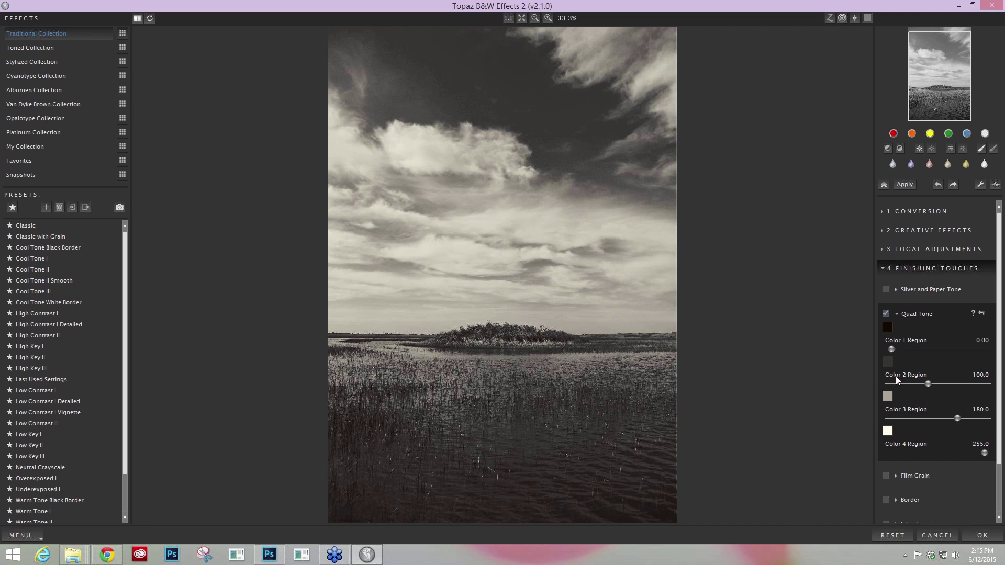
Adjust the Quad Tone region sliders to 0.00, 83.58, 179.9 and 255.0.
{"action": "left_click_drag", "start_coordinate": [926, 382], "coordinate": [914, 387]}
{"action": "left_click_drag", "start_coordinate": [958, 420], "coordinate": [957, 421]}
{"action": "left_click_drag", "start_coordinate": [910, 385], "coordinate": [914, 387]}
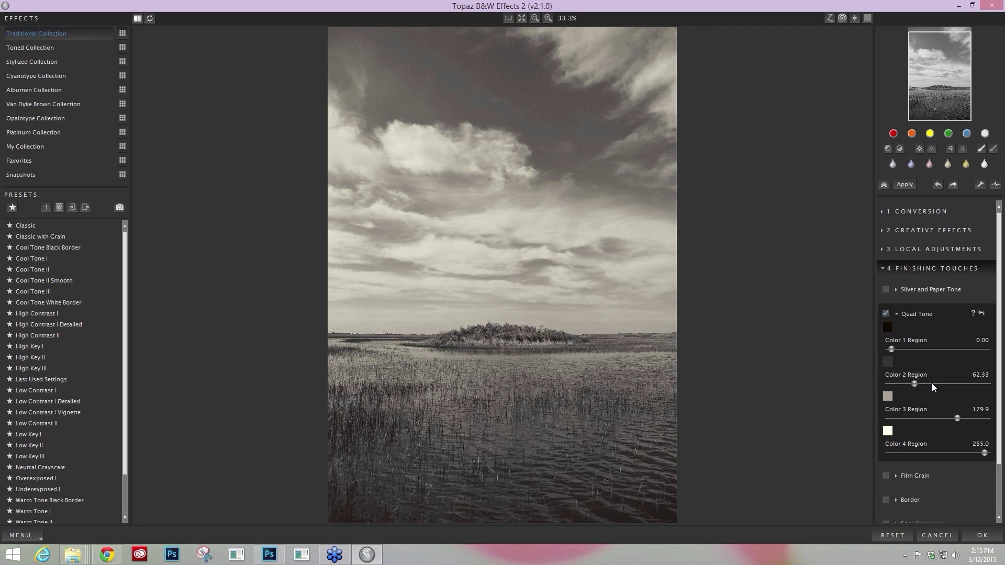
{"action": "left_click_drag", "start_coordinate": [914, 383], "coordinate": [921, 384]}
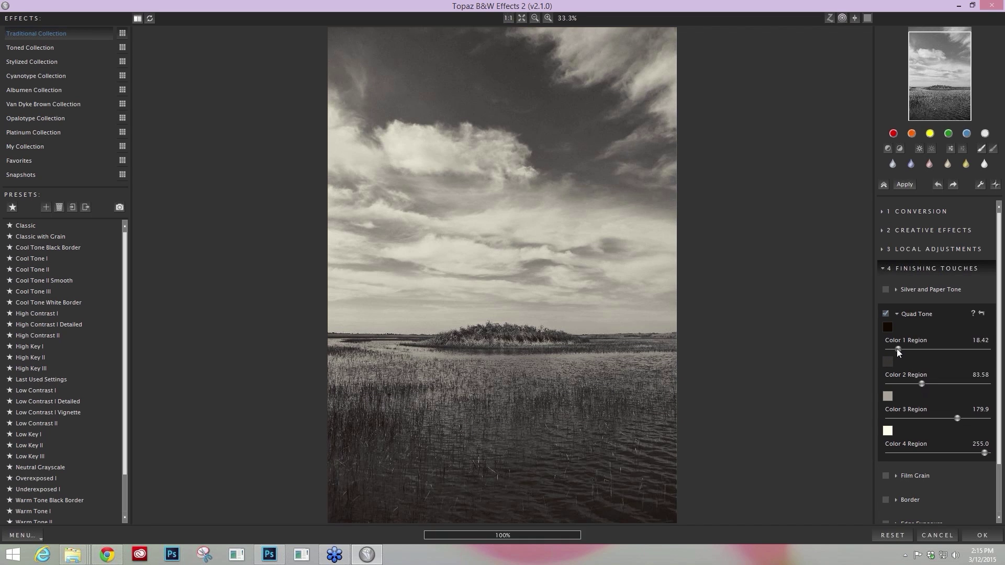
{"action": "left_click_drag", "start_coordinate": [891, 350], "coordinate": [887, 350]}
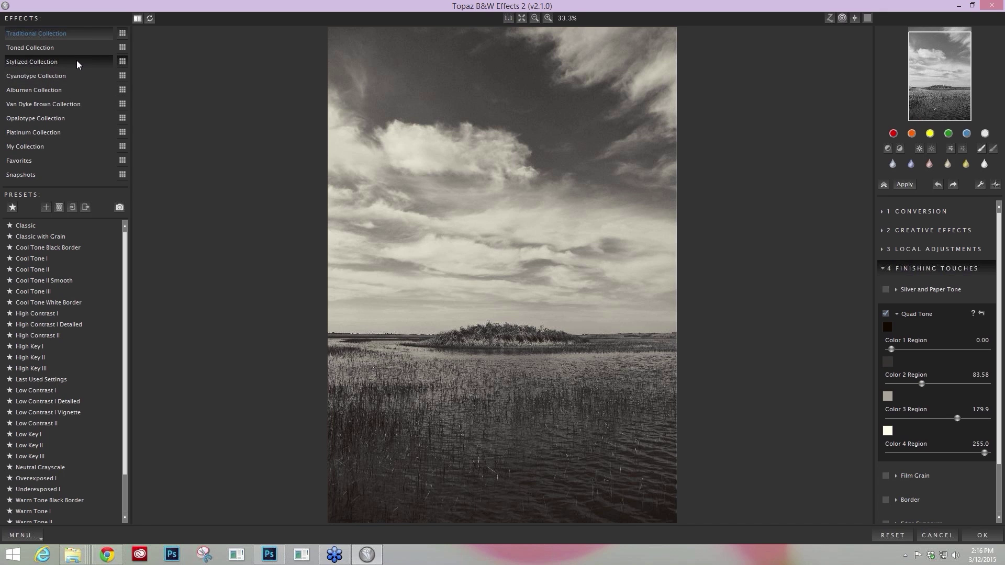
Browse the Albumen and Platinum Collections and apply the Platinum preset, giving regions 7.46, 83.34, 164.2, 245.0.
{"action": "left_click", "coordinate": [49, 93]}
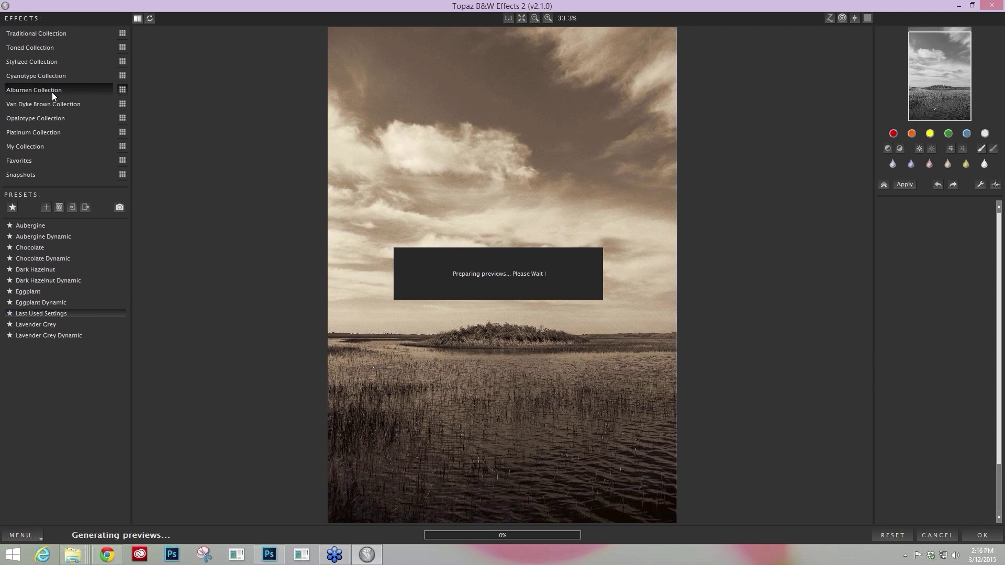
{"action": "left_click", "coordinate": [37, 129]}
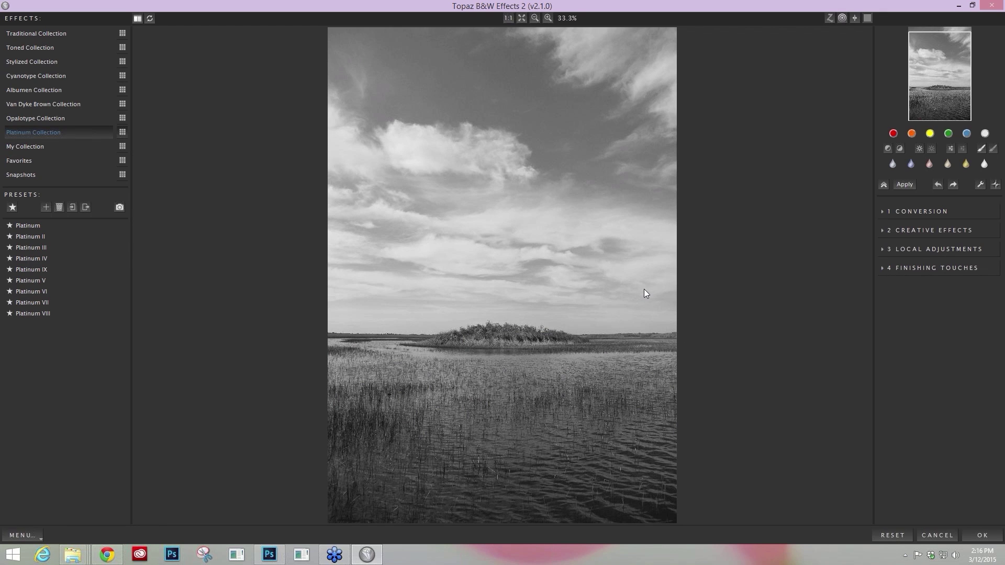
{"action": "left_click", "coordinate": [883, 268]}
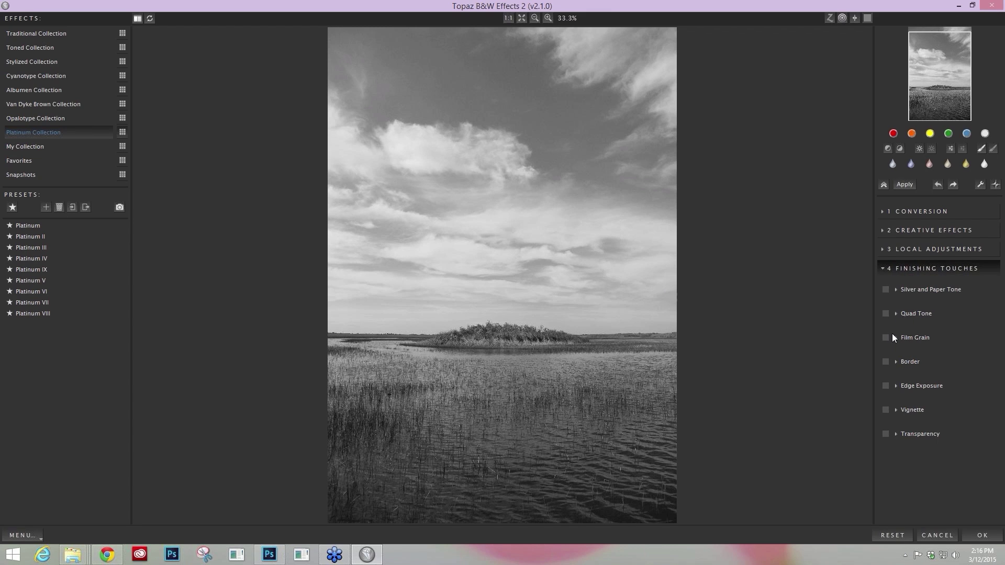
{"action": "left_click", "coordinate": [896, 314]}
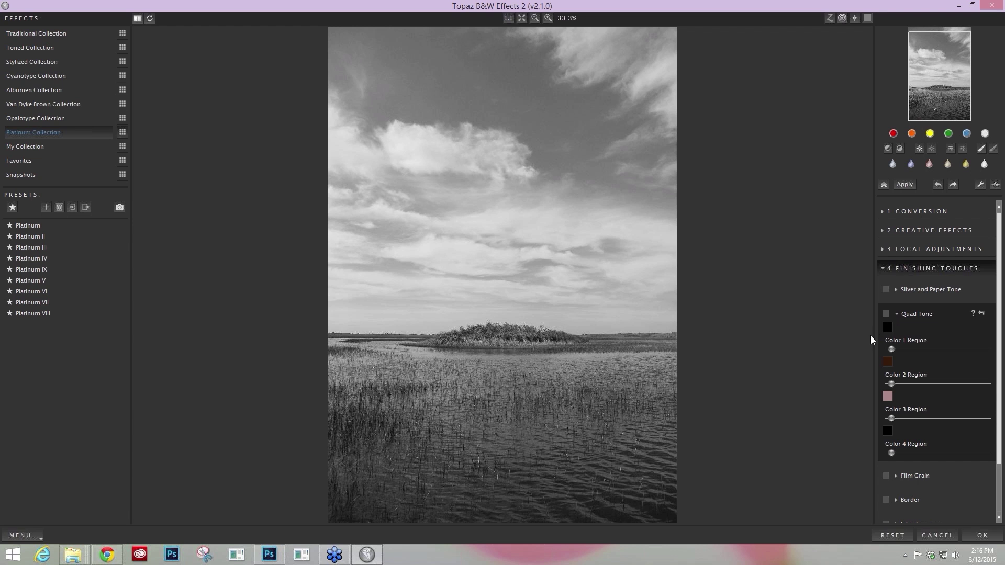
{"action": "left_click", "coordinate": [31, 225]}
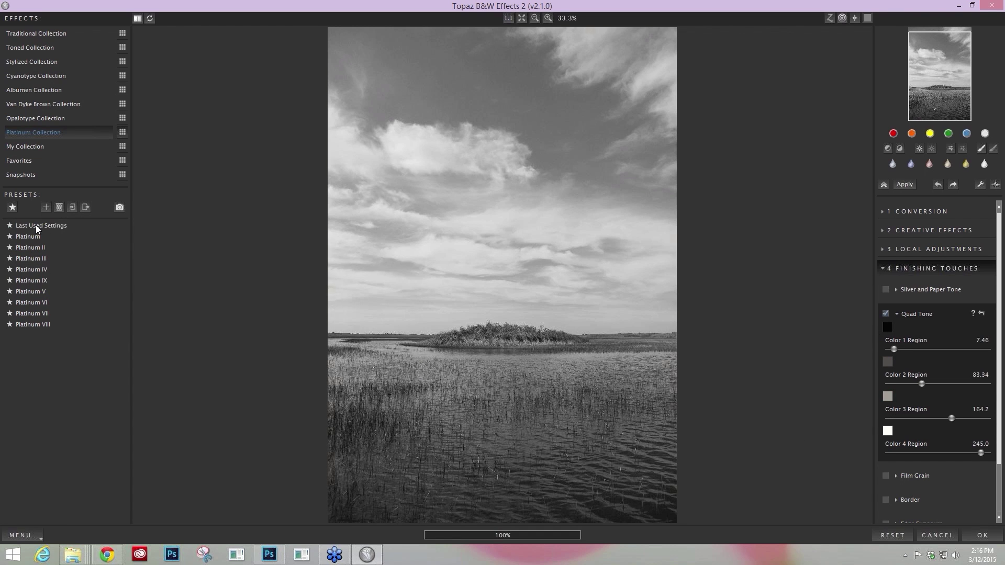
{"action": "key", "text": "Down"}
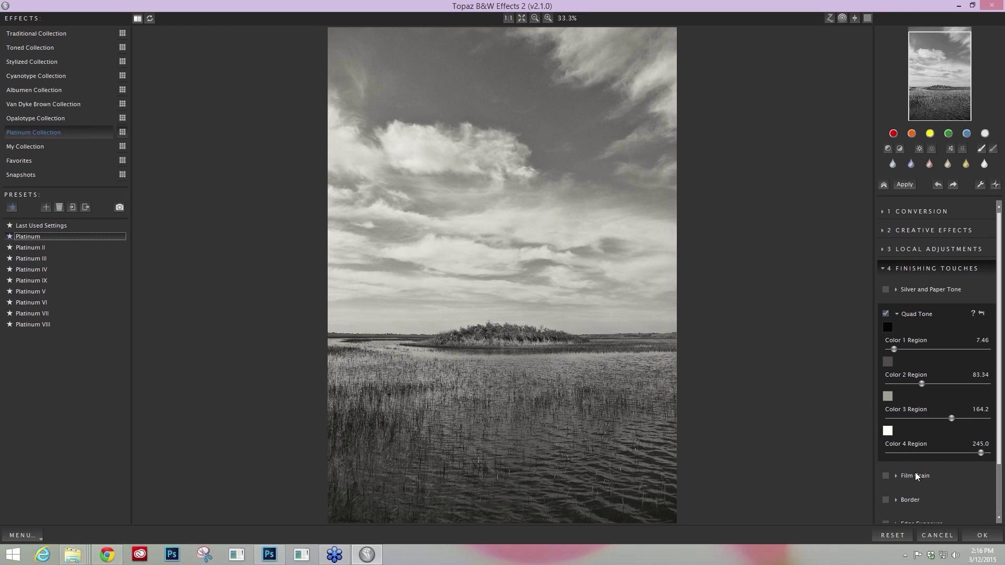
Collapse Quad Tone and switch on Film Grain: Kodak TriX 400, contrast 1.50, size 40.00.
{"action": "scroll", "coordinate": [914, 476], "scroll_direction": "down", "scroll_amount": 2}
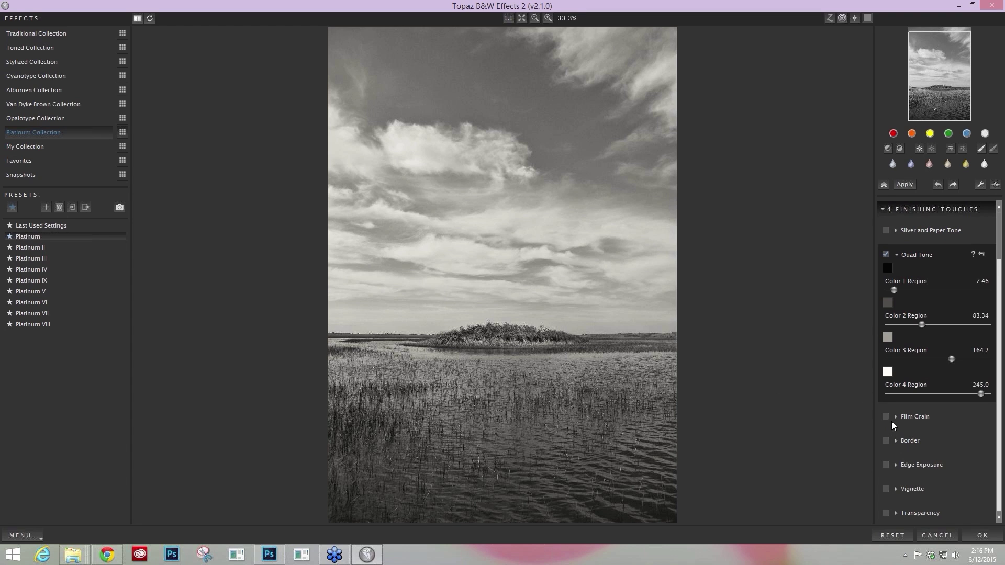
{"action": "left_click", "coordinate": [896, 255]}
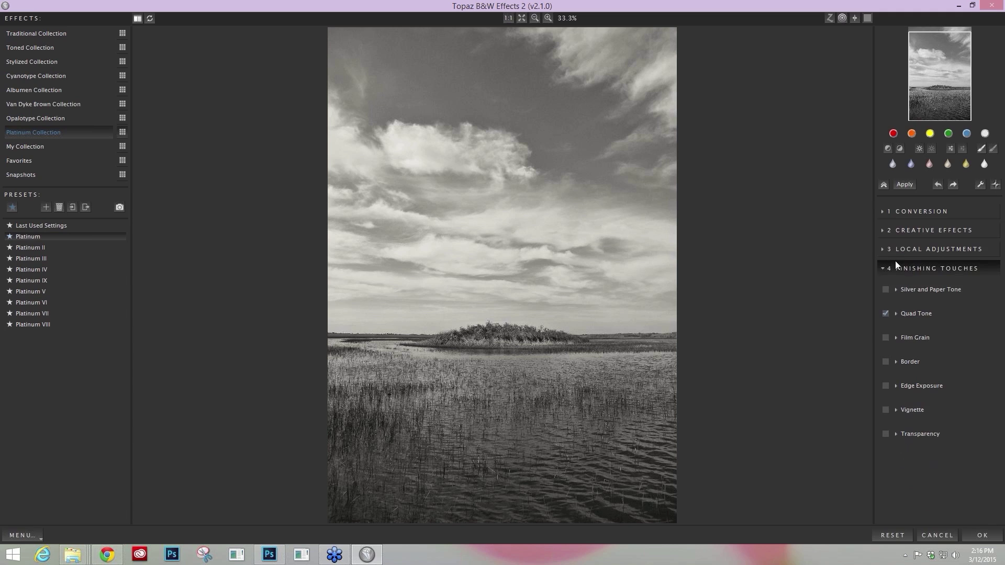
{"action": "left_click", "coordinate": [896, 337]}
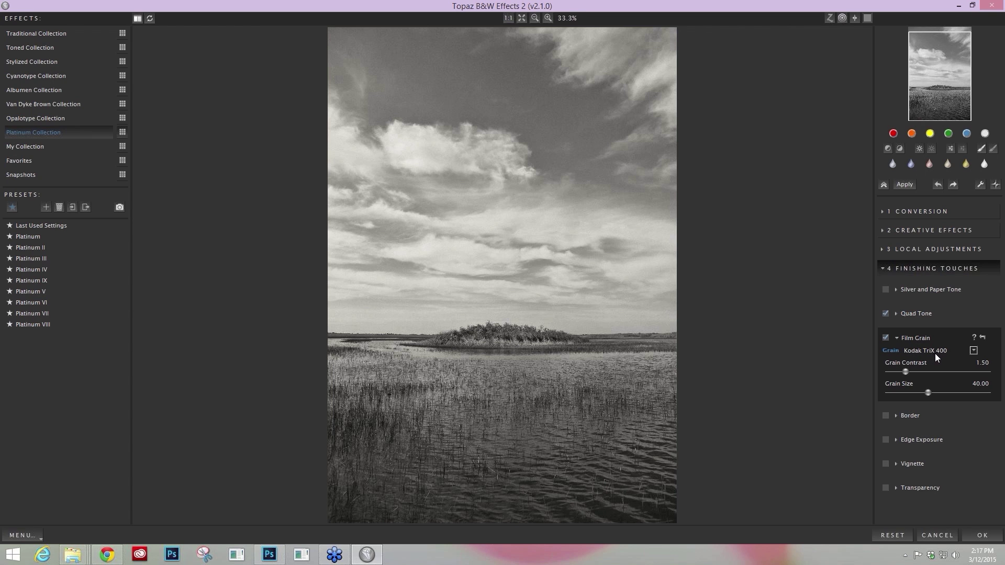
{"action": "left_click", "coordinate": [548, 18]}
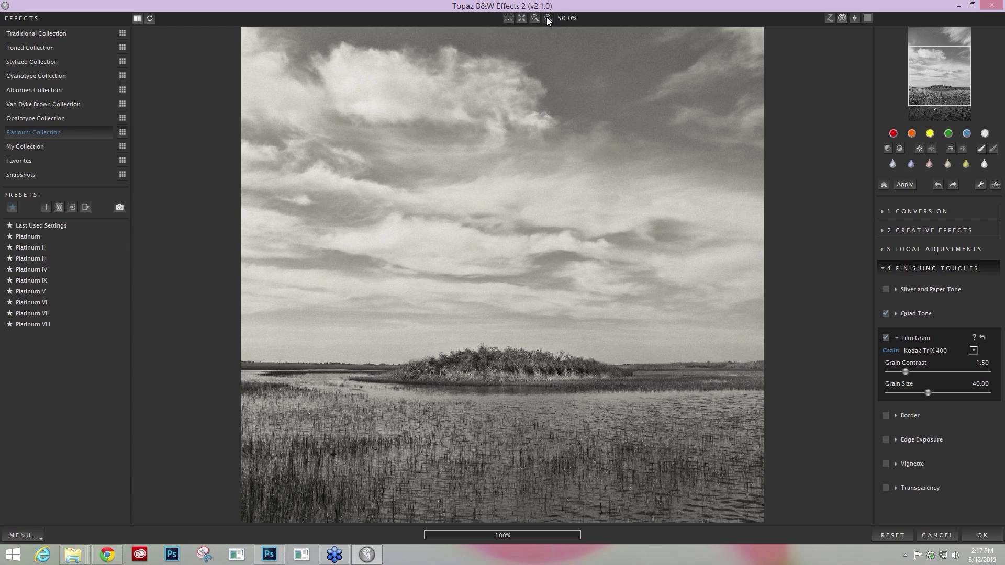
At 100% zoom, compare the grain over sky and island by toggling Film Grain off and on.
{"action": "left_click", "coordinate": [548, 18]}
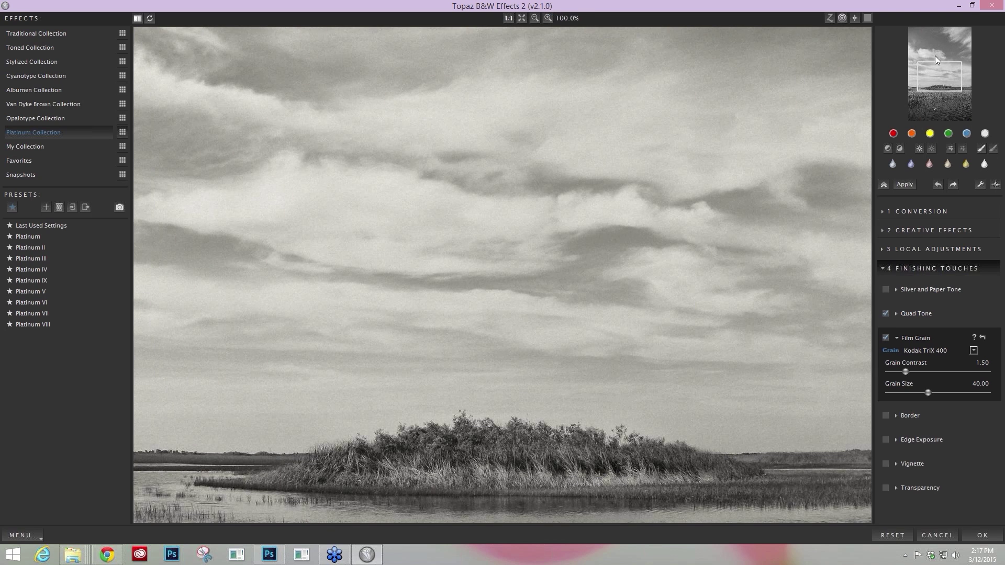
{"action": "left_click_drag", "start_coordinate": [939, 71], "coordinate": [945, 57]}
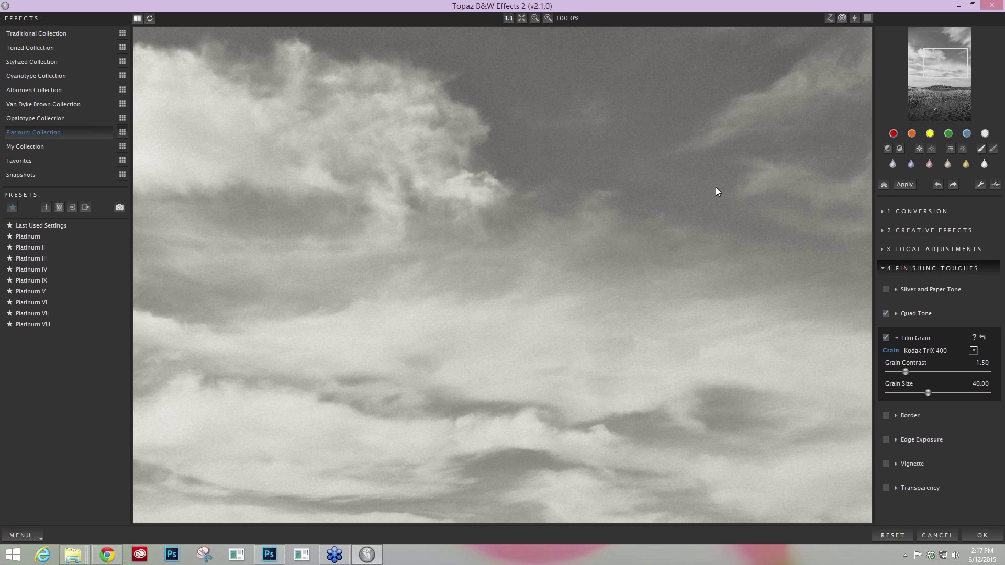
{"action": "left_click_drag", "start_coordinate": [936, 66], "coordinate": [926, 86]}
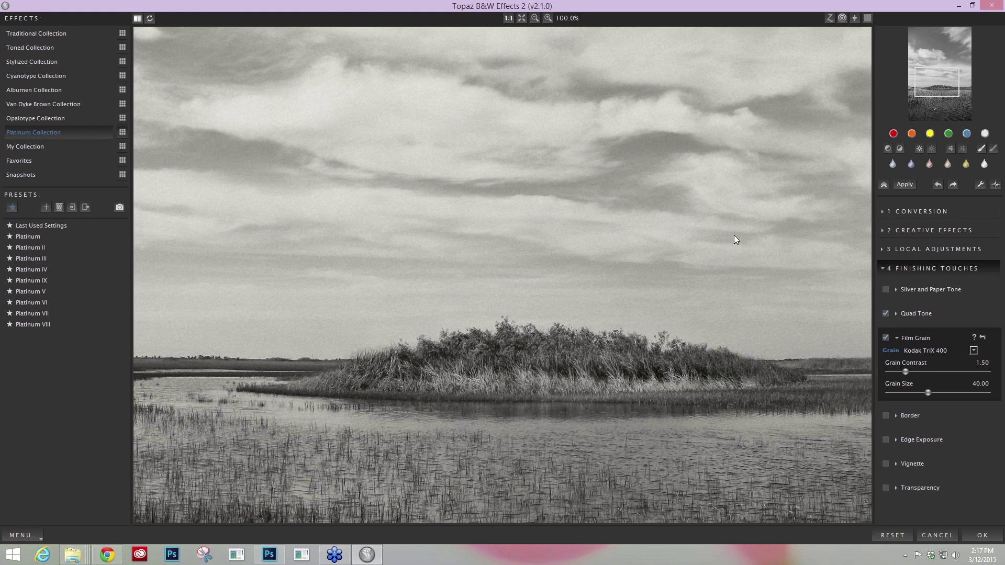
{"action": "left_click", "coordinate": [884, 338]}
{"action": "left_click", "coordinate": [884, 337]}
Change the grain to Kodak TMaxPro 3200 and lower Grain Contrast to 1.22, keeping size 45.00.
{"action": "left_click", "coordinate": [933, 350]}
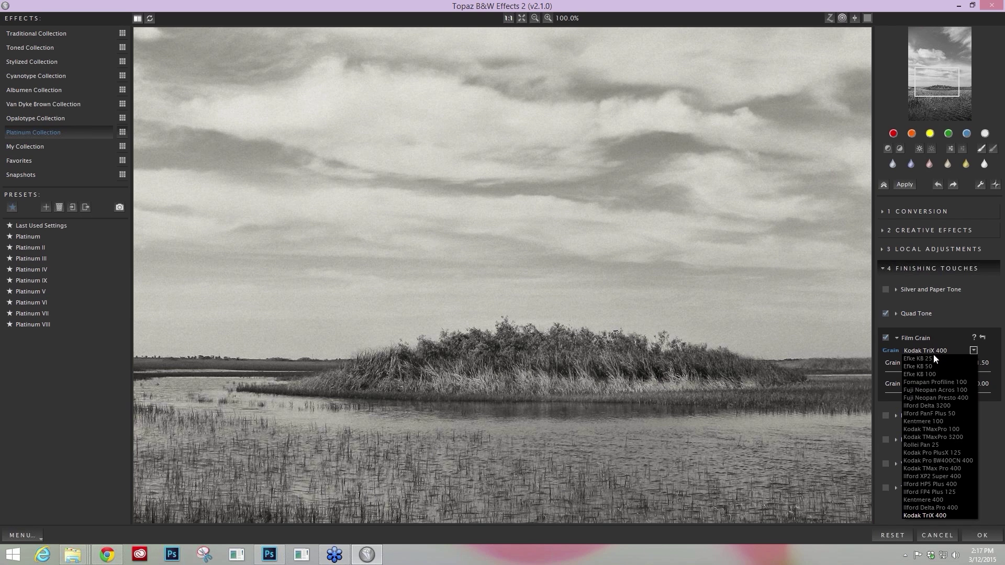
{"action": "left_click", "coordinate": [932, 437]}
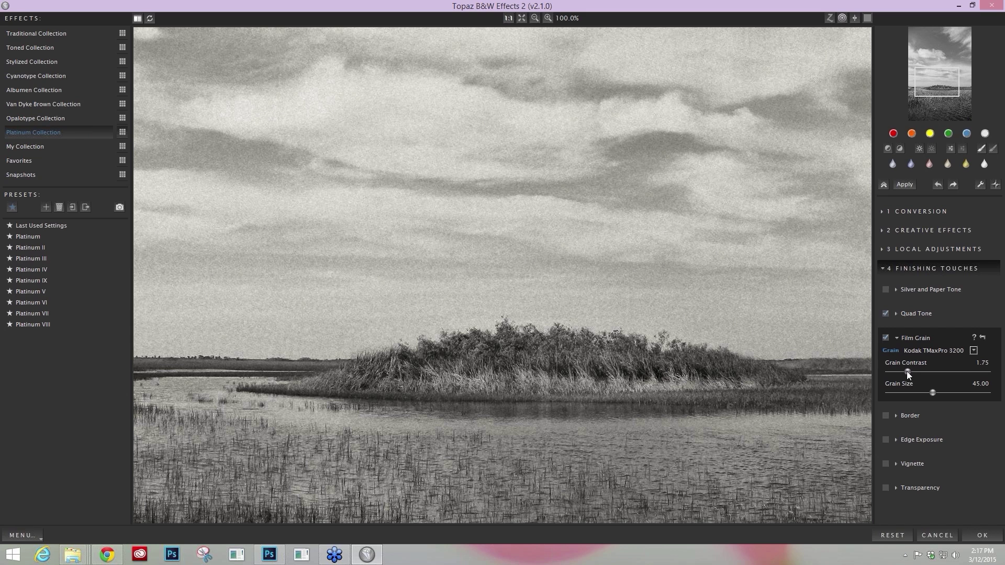
{"action": "left_click_drag", "start_coordinate": [906, 370], "coordinate": [901, 371]}
{"action": "left_click_drag", "start_coordinate": [903, 369], "coordinate": [901, 368]}
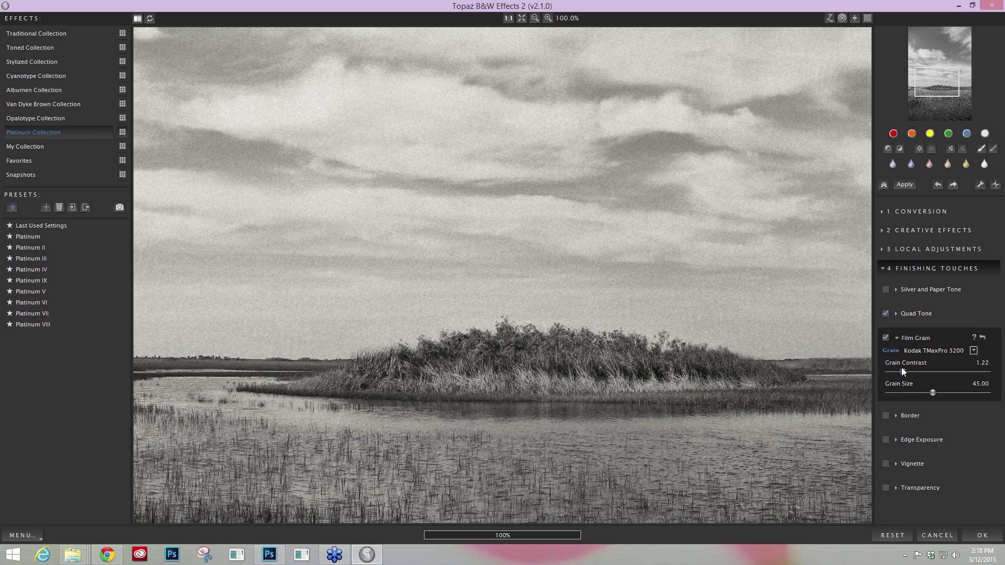